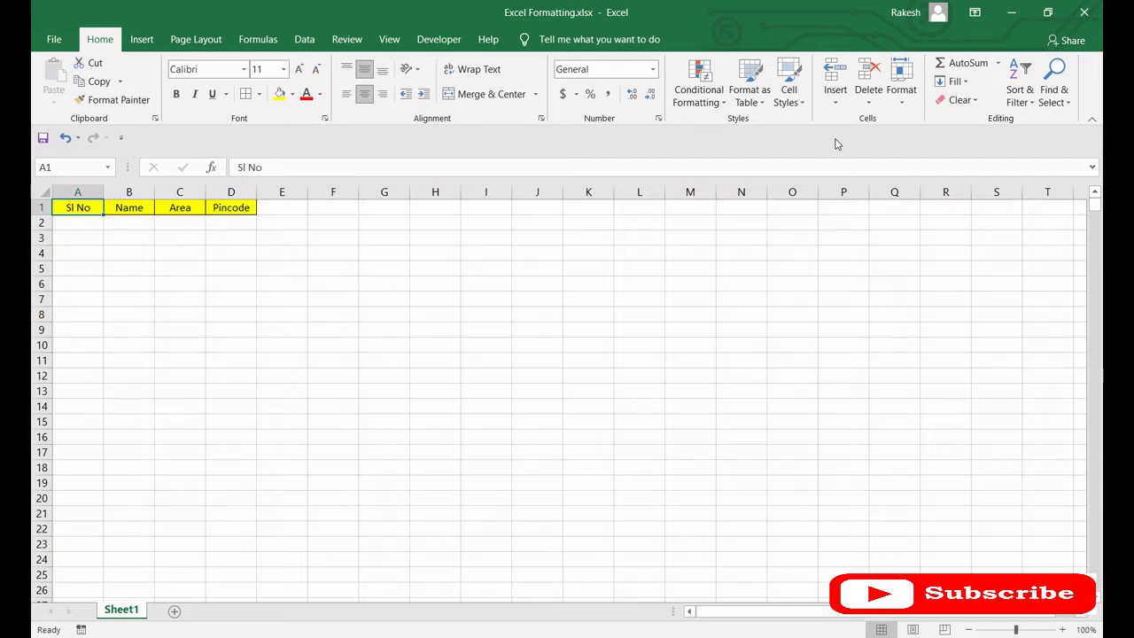
pyautogui.click(707, 109)
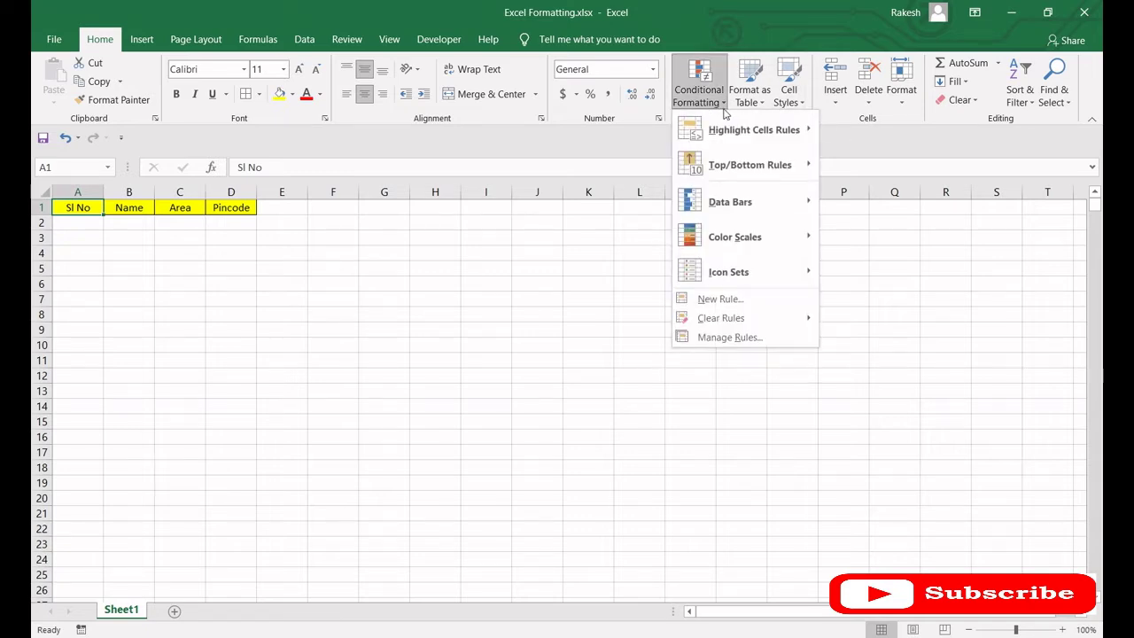
pyautogui.moveTo(734, 133)
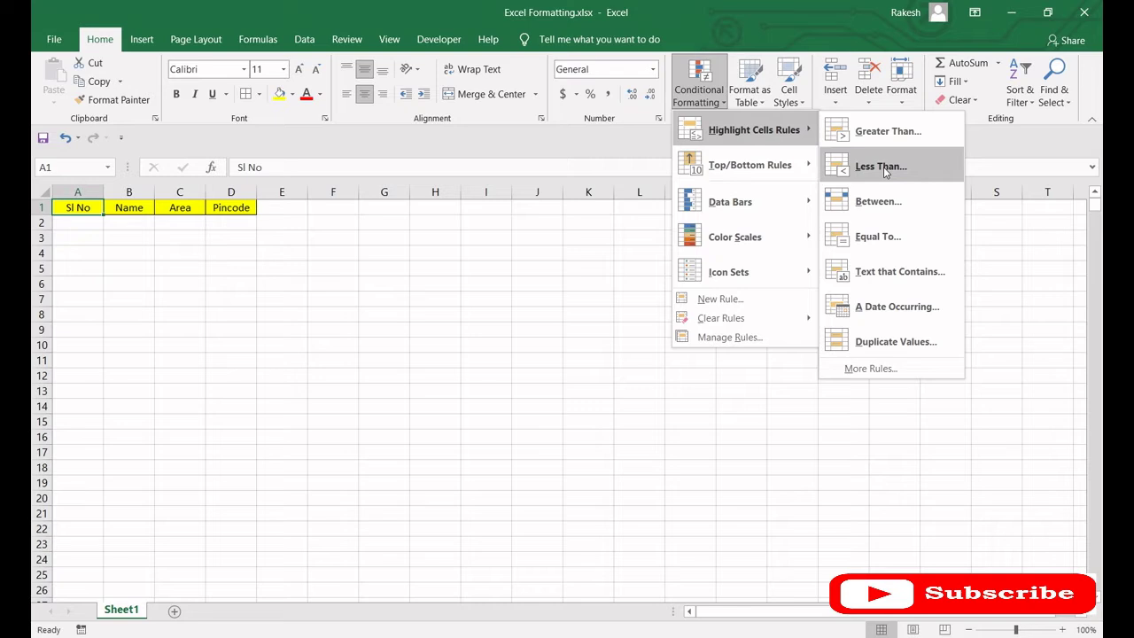
pyautogui.click(64, 221)
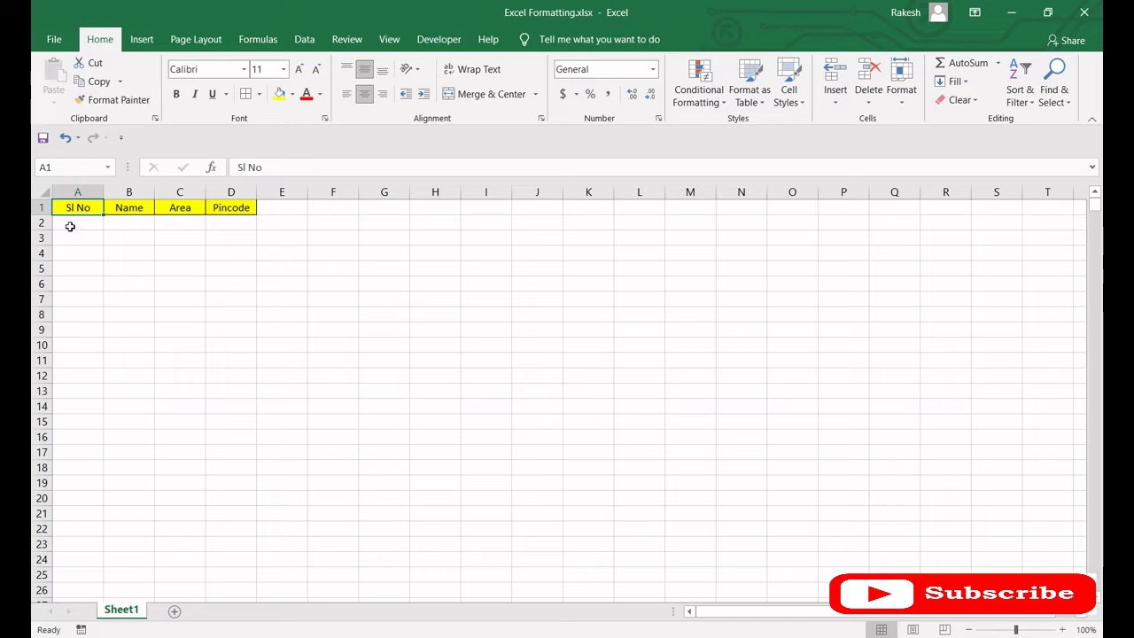
# Enter a sample person's name in cell B2 under the Name header
pyautogui.click(70, 227)
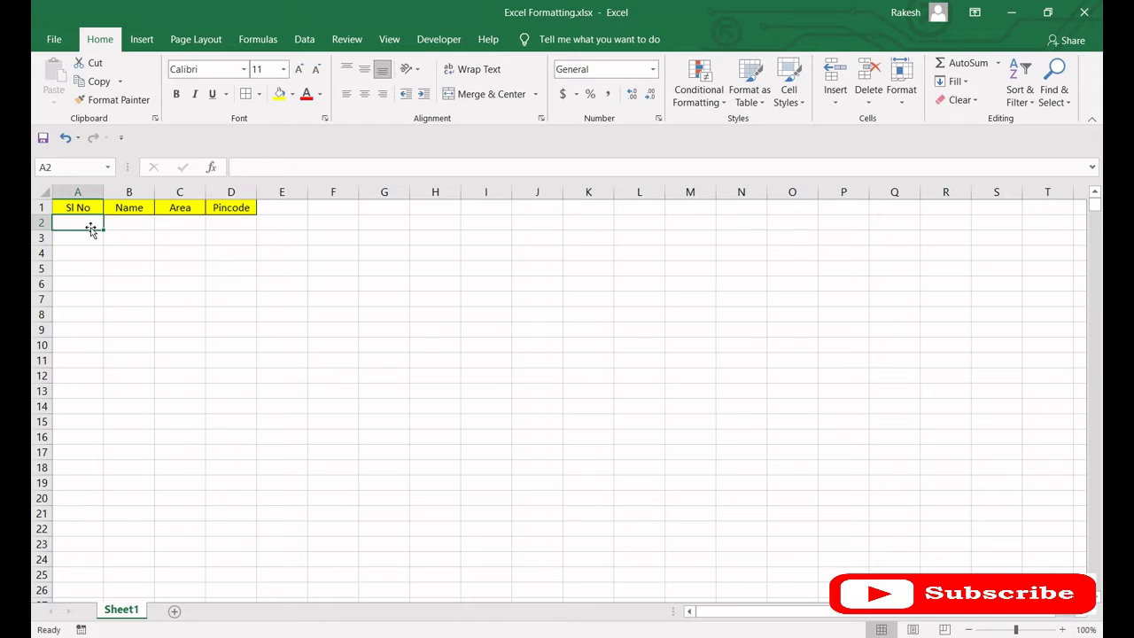
pyautogui.press('Tab')
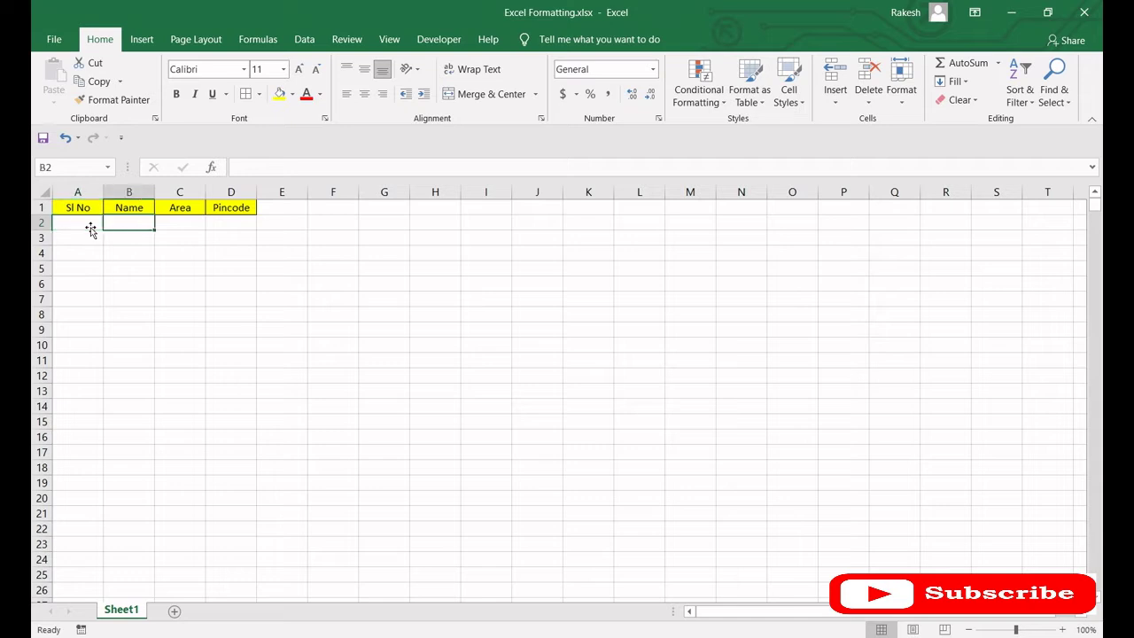
pyautogui.write('Rakesh')
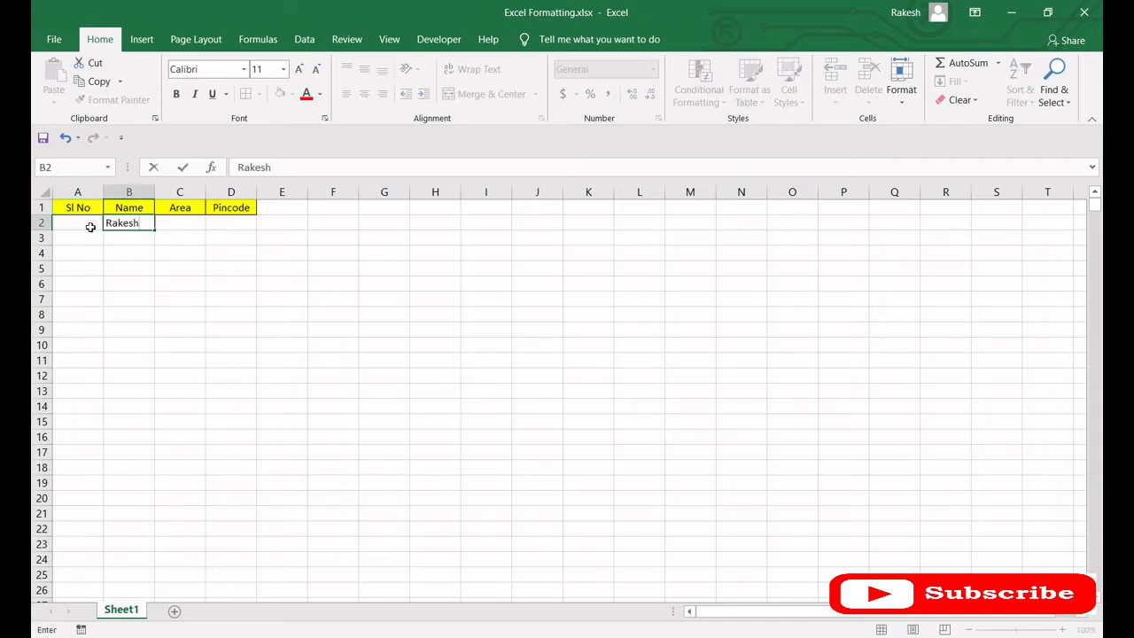
pyautogui.press('Return')
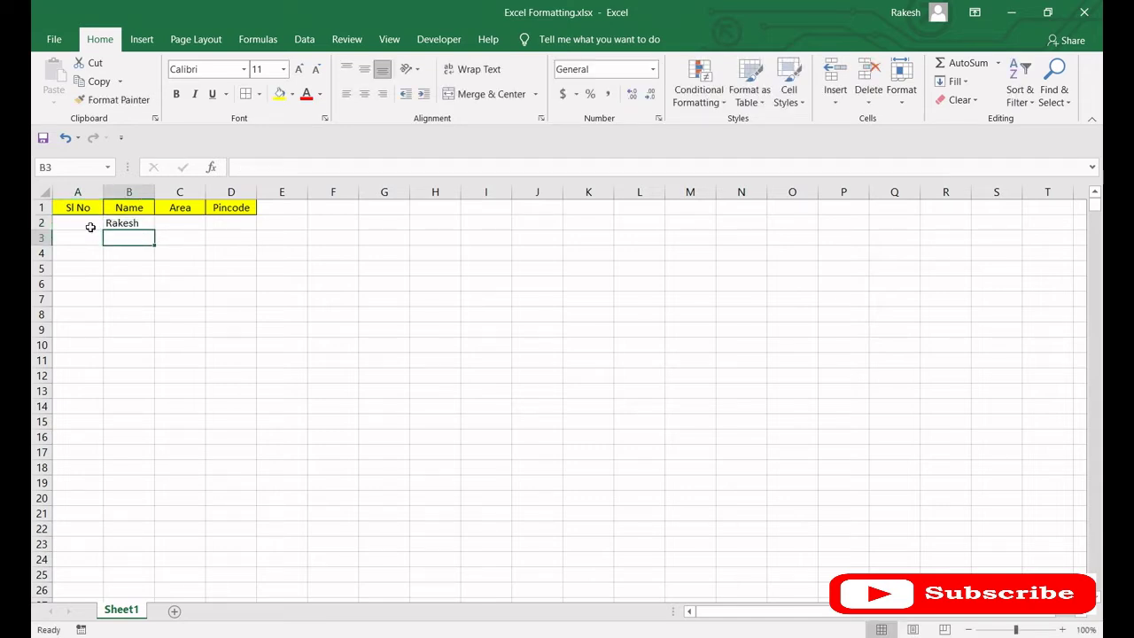
pyautogui.click(91, 227)
pyautogui.hotkey('shift', 'Right')
pyautogui.hotkey('shift', 'Right')
pyautogui.hotkey('shift', 'Right')
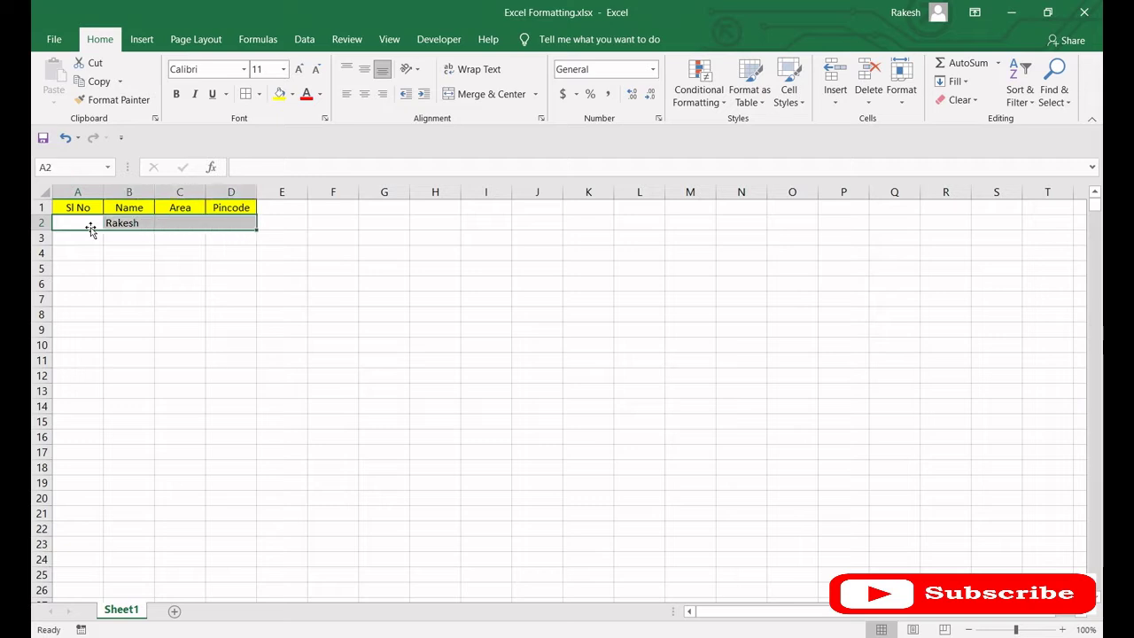
pyautogui.hotkey('shift', 'Left')
pyautogui.hotkey('shift', 'Left')
pyautogui.hotkey('shift', 'Left')
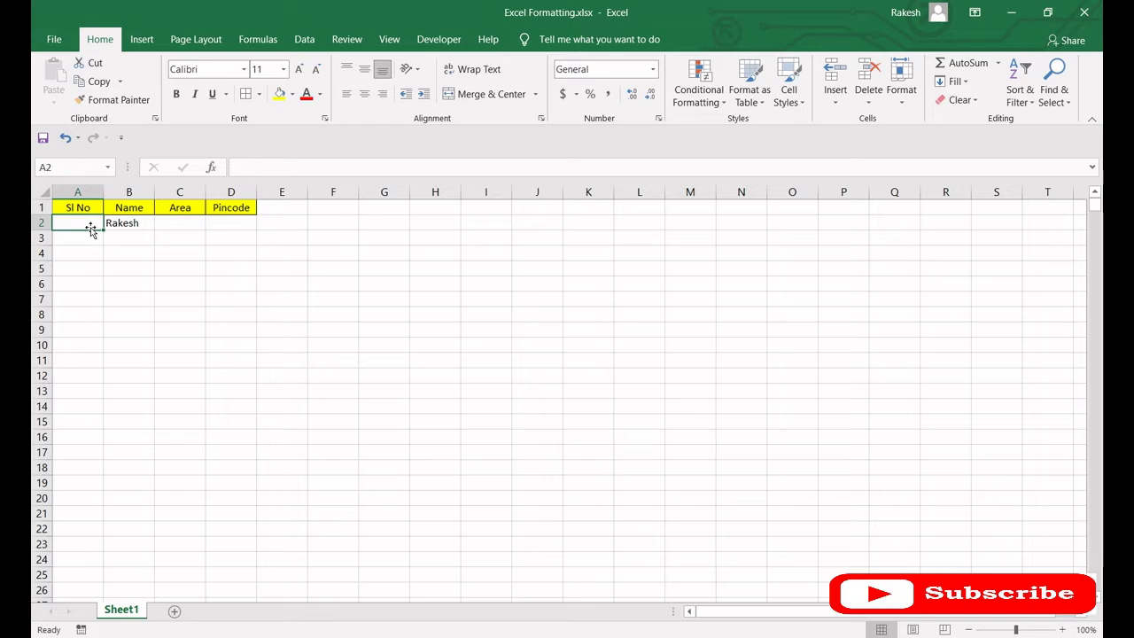
# Clear the sample name from cell B2
pyautogui.press('Right')
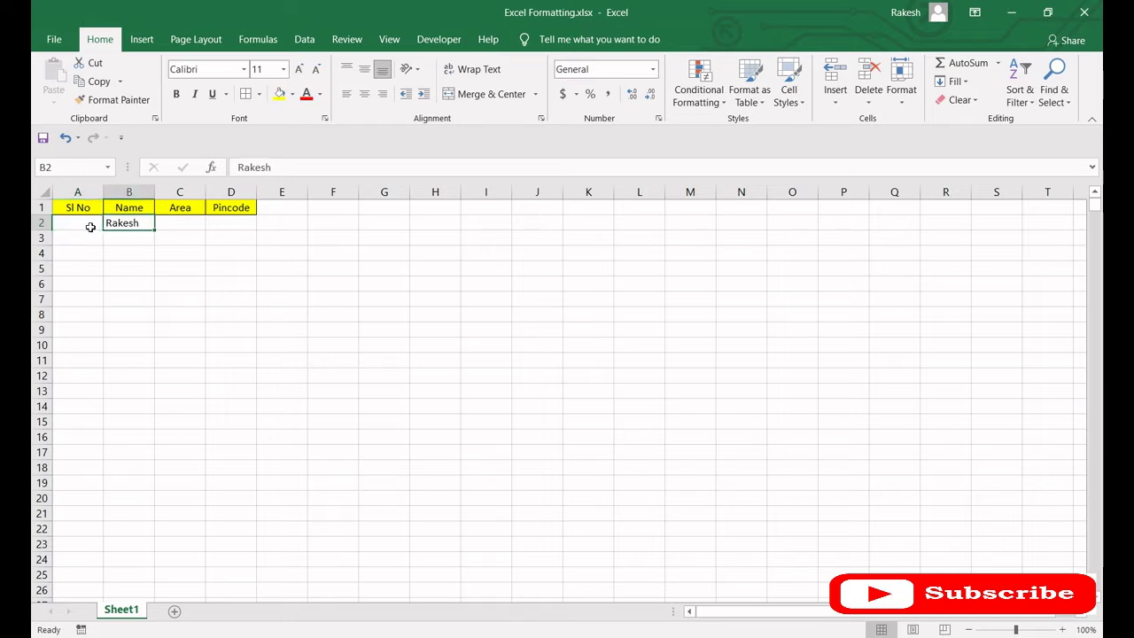
pyautogui.press('Delete')
# Enter the formula =IF(LEN(B2)>0,1,"") in cell A2 under the Sl No header
pyautogui.click(90, 227)
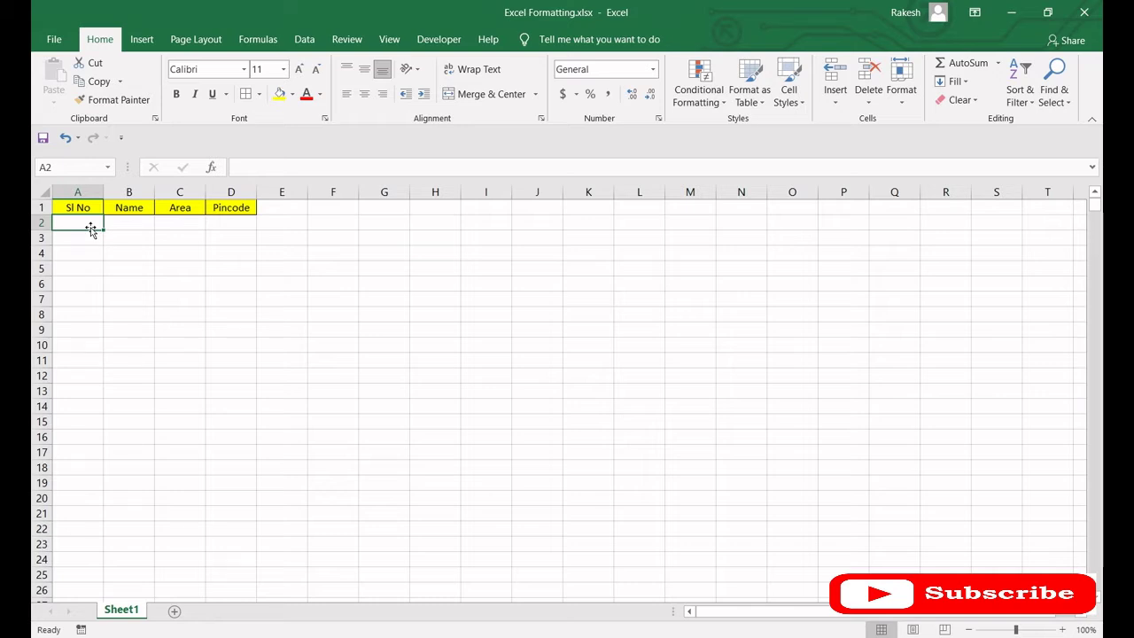
pyautogui.write('=')
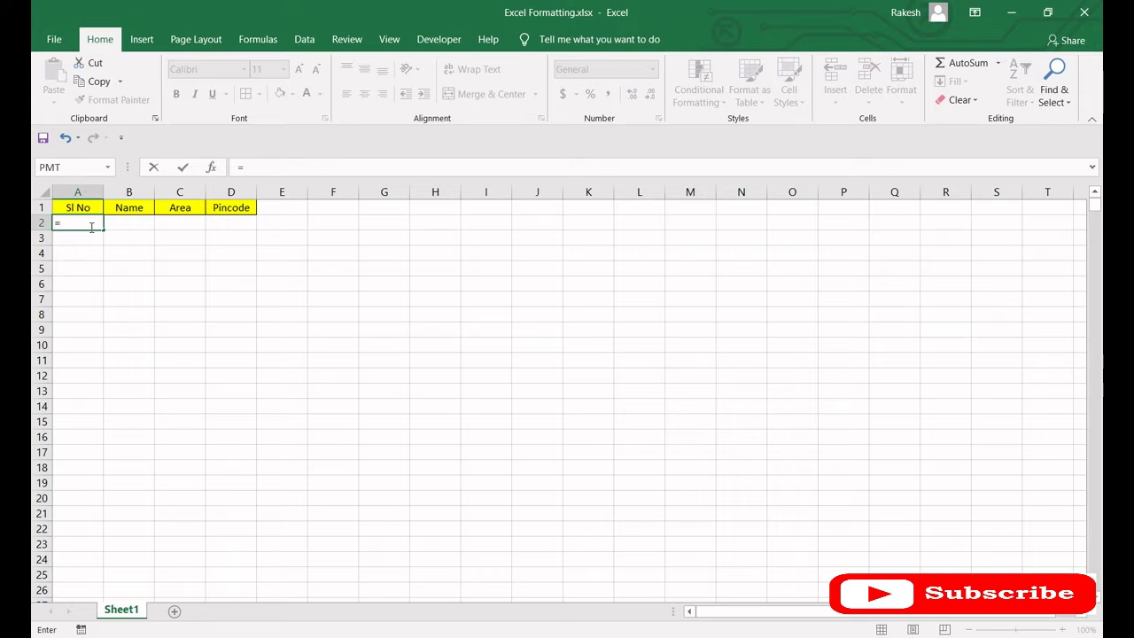
pyautogui.write('IF(')
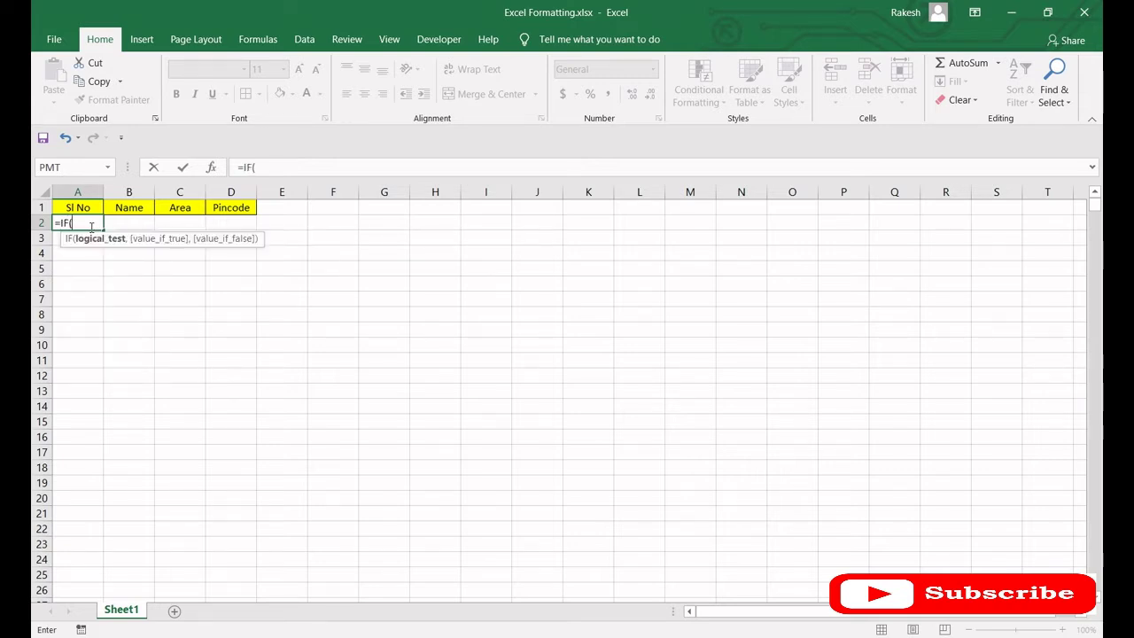
pyautogui.write('LEN(')
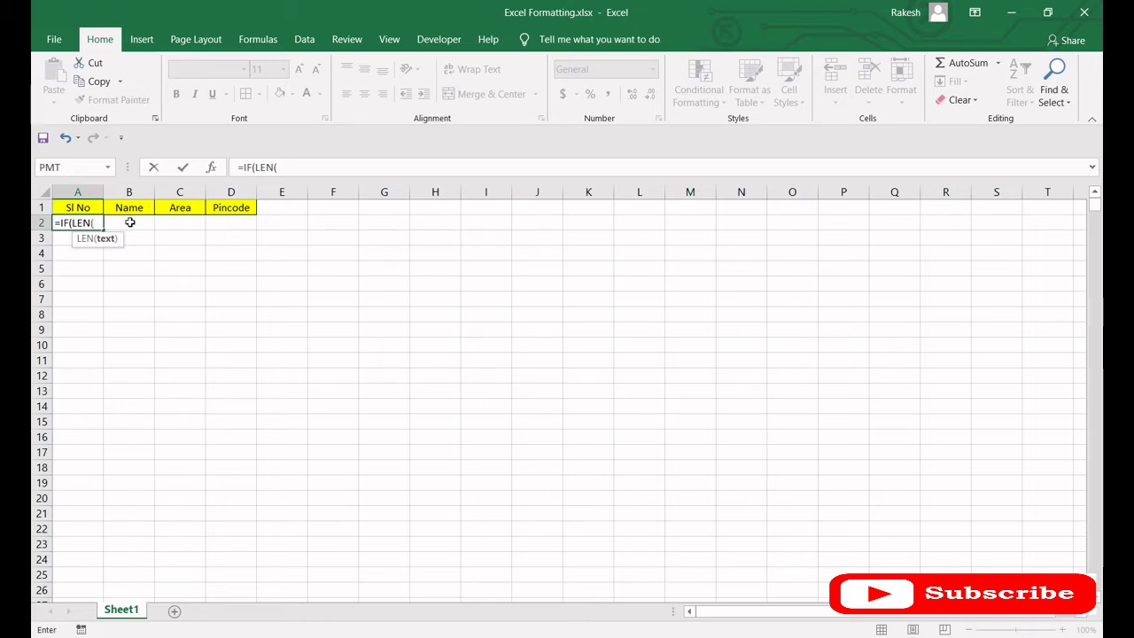
pyautogui.click(130, 222)
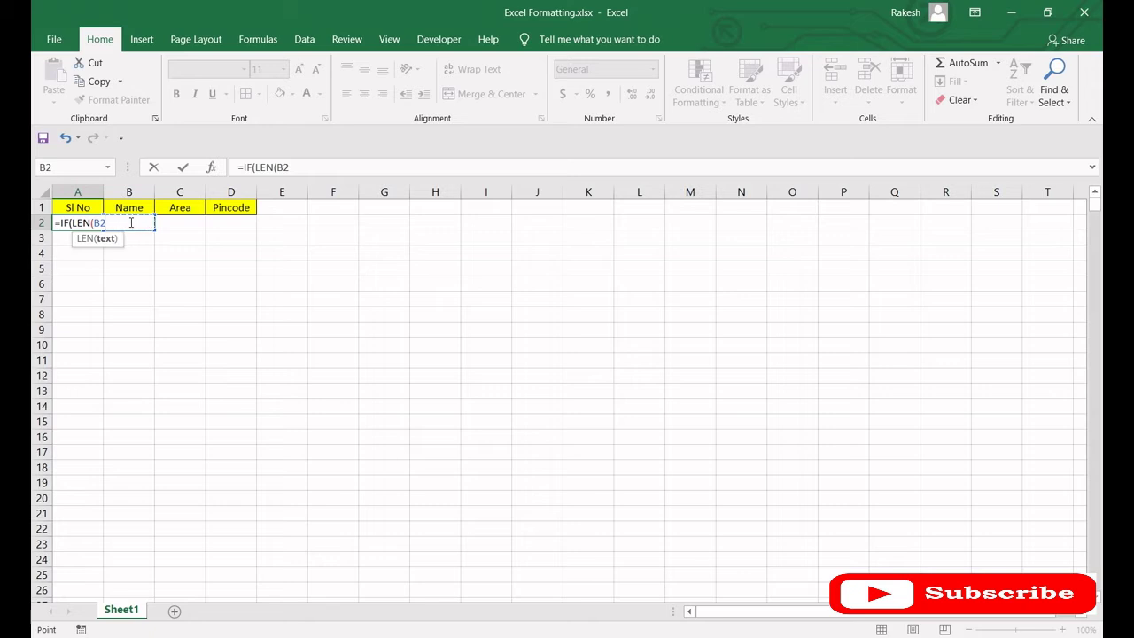
pyautogui.write(')>')
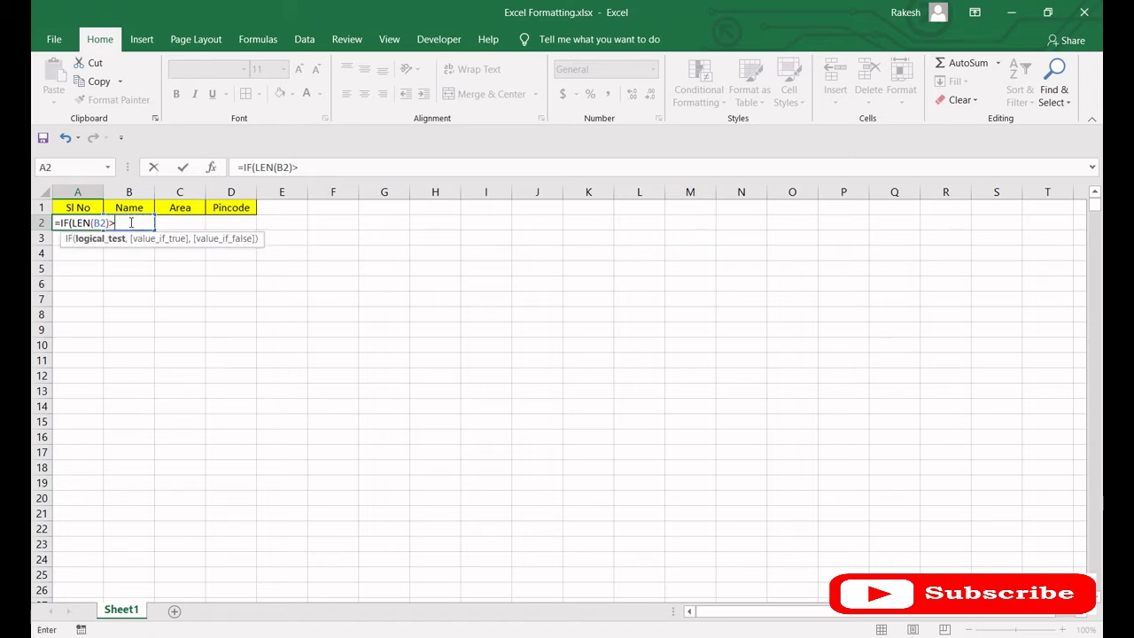
pyautogui.write('0,1')
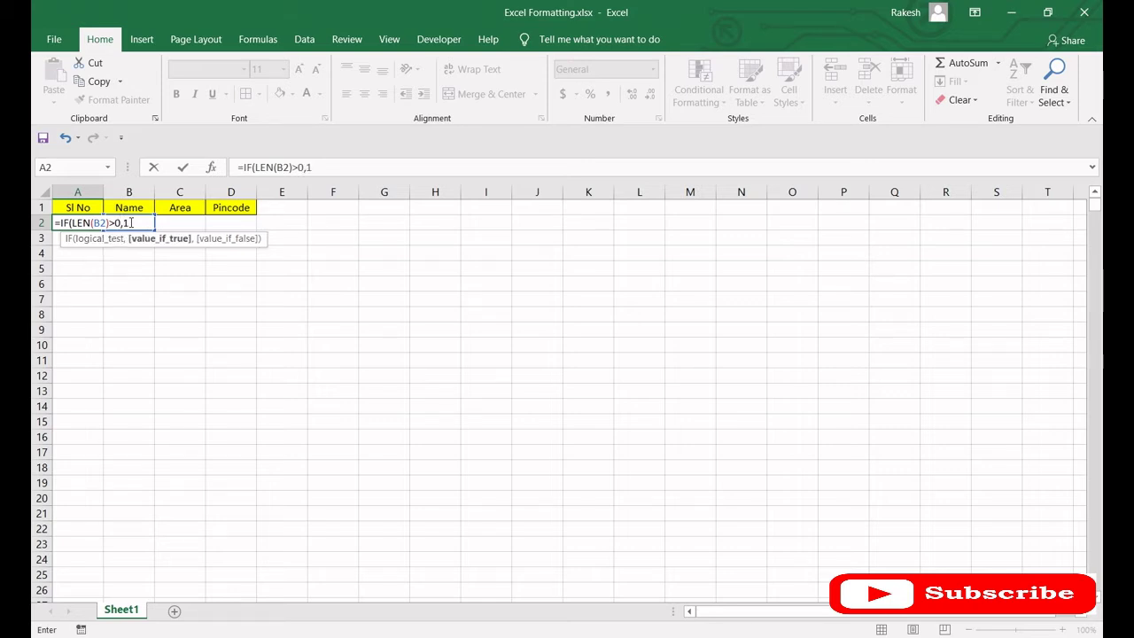
pyautogui.write(',""')
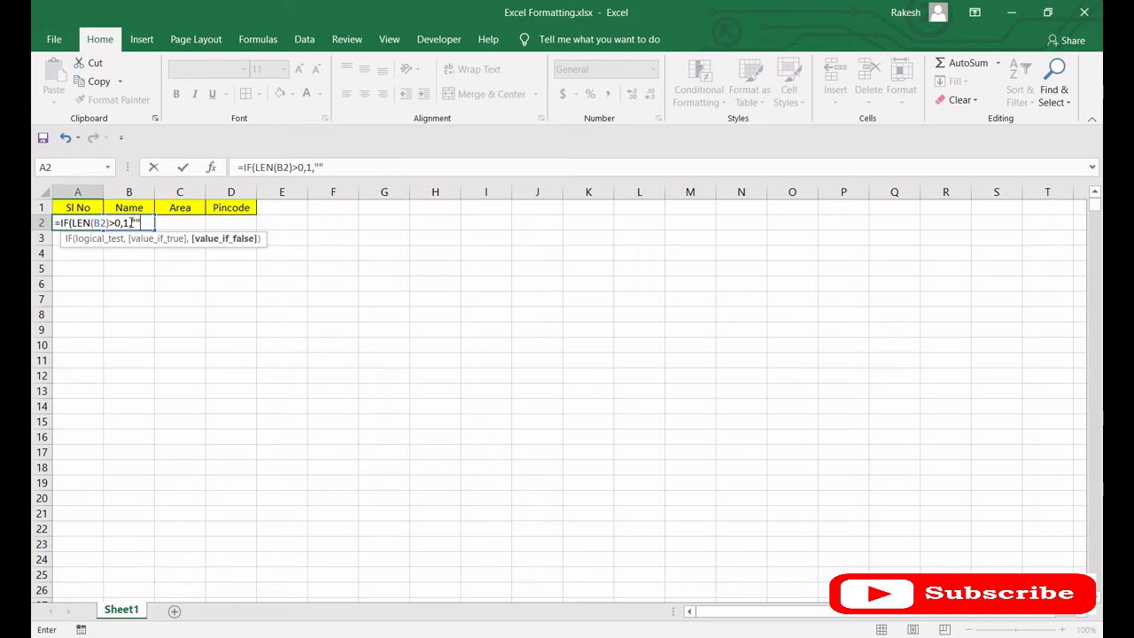
pyautogui.write(')')
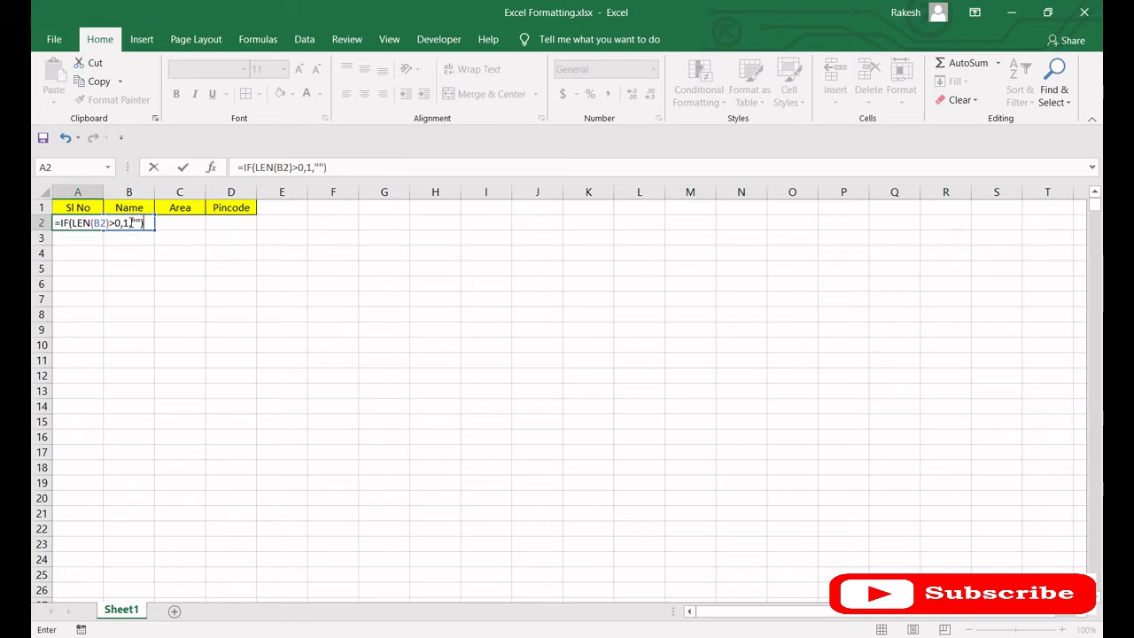
pyautogui.hotkey('ctrl', 'Return')
pyautogui.press('Return')
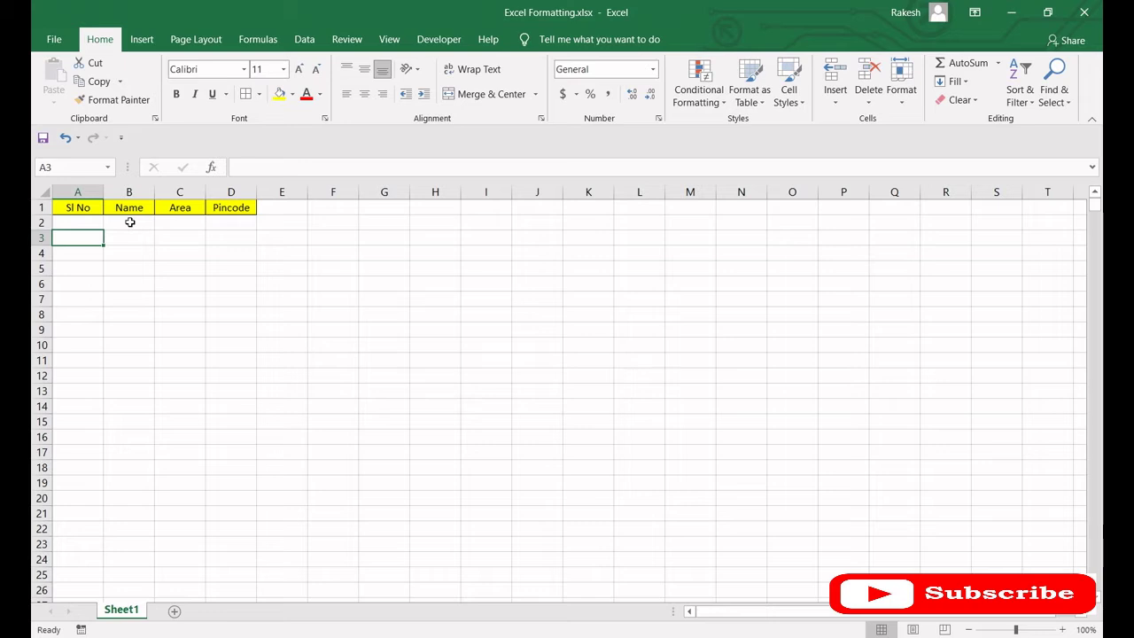
# Enter the formula =IF(LEN(B3)>0,A2+1,"") in cell A3 to continue the serial numbering
pyautogui.press('Up')
pyautogui.click(129, 222)
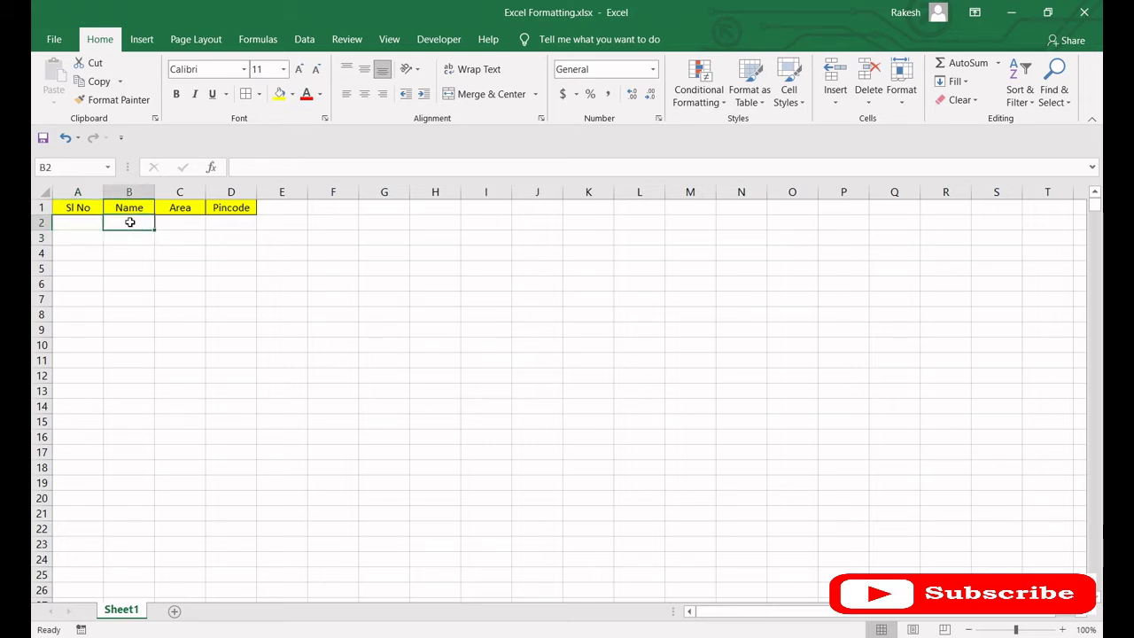
pyautogui.press('Left')
pyautogui.press('Down')
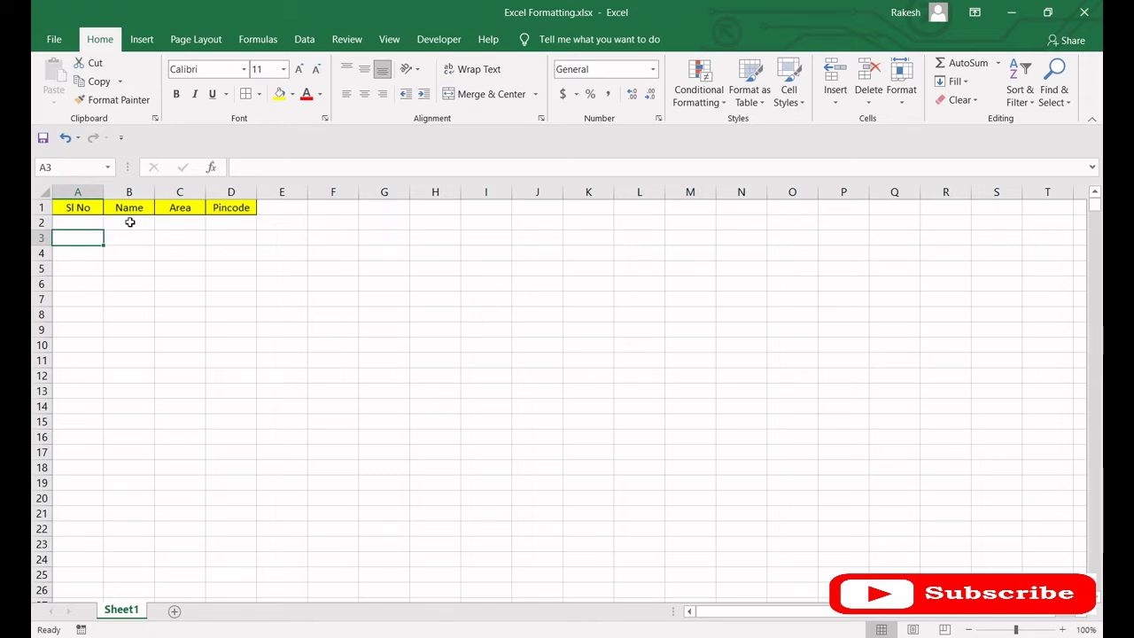
pyautogui.write('=')
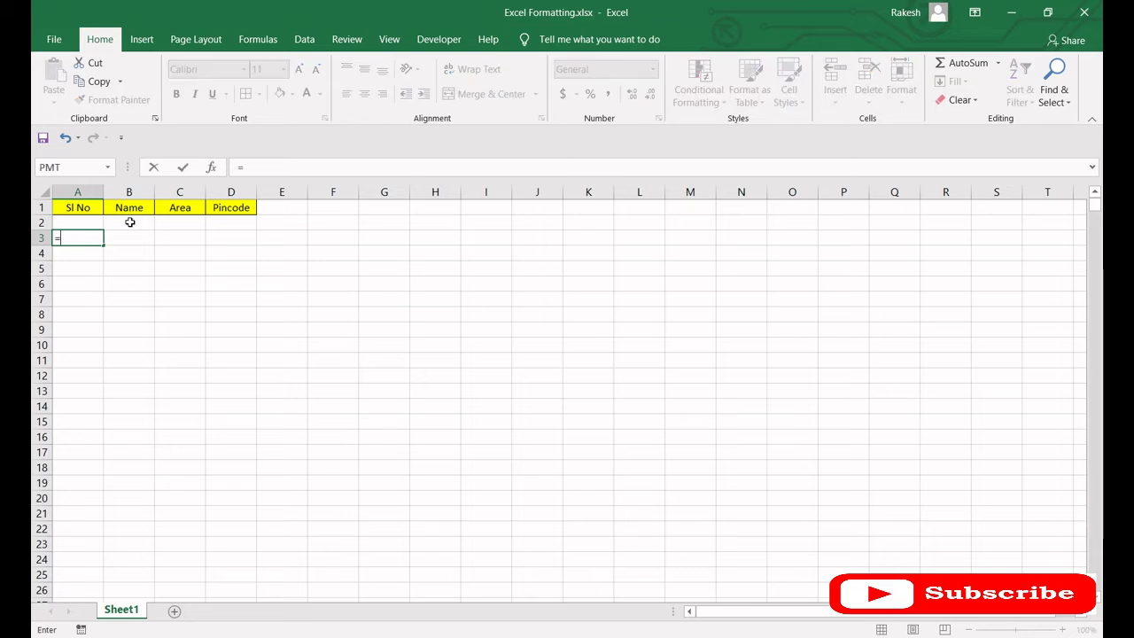
pyautogui.write('IF(')
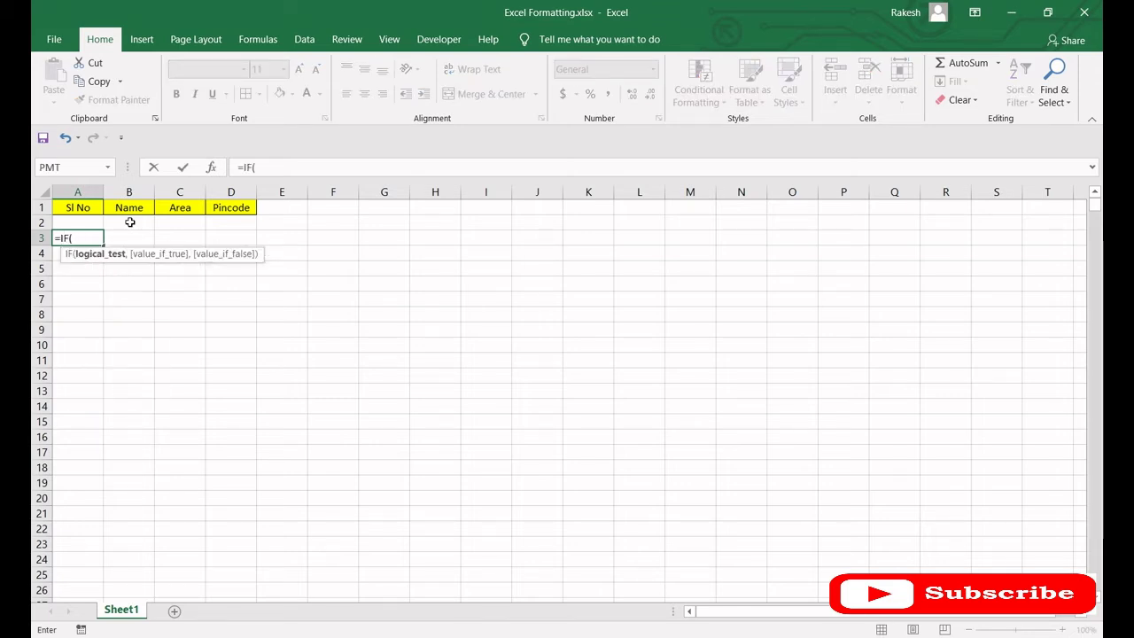
pyautogui.write('len')
pyautogui.press('Tab')
pyautogui.press('Right')
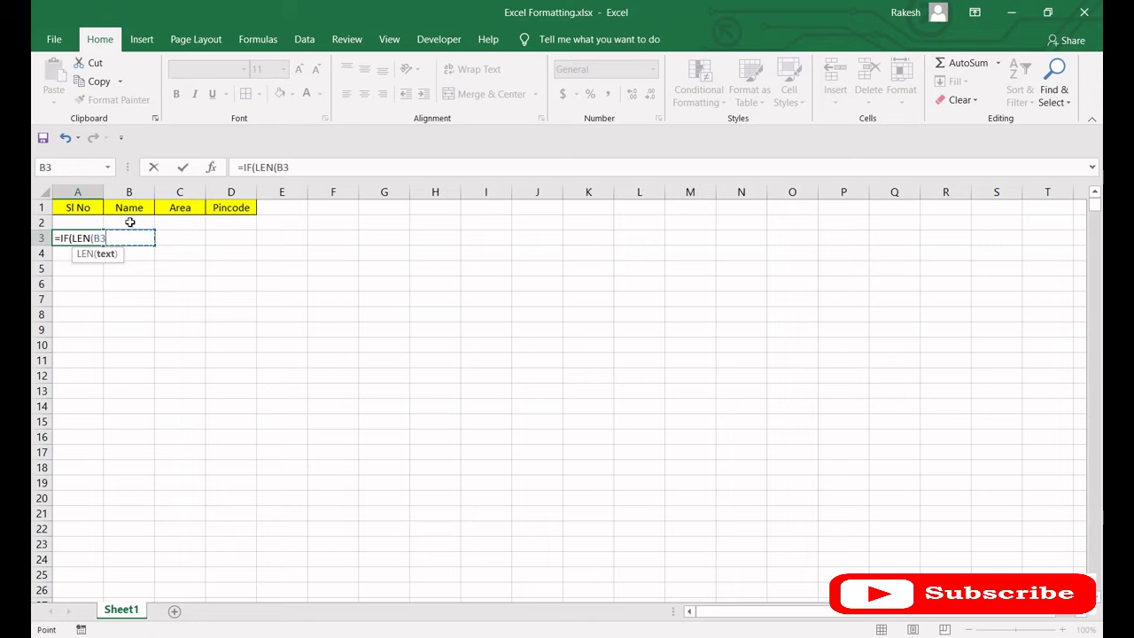
pyautogui.write(')')
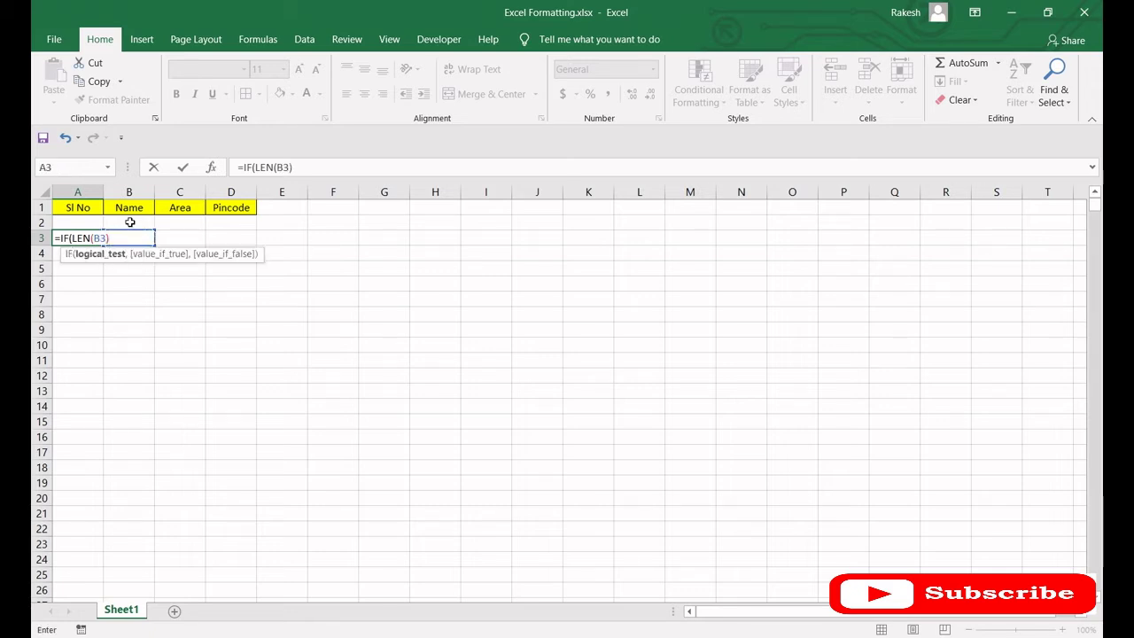
pyautogui.write('>0,')
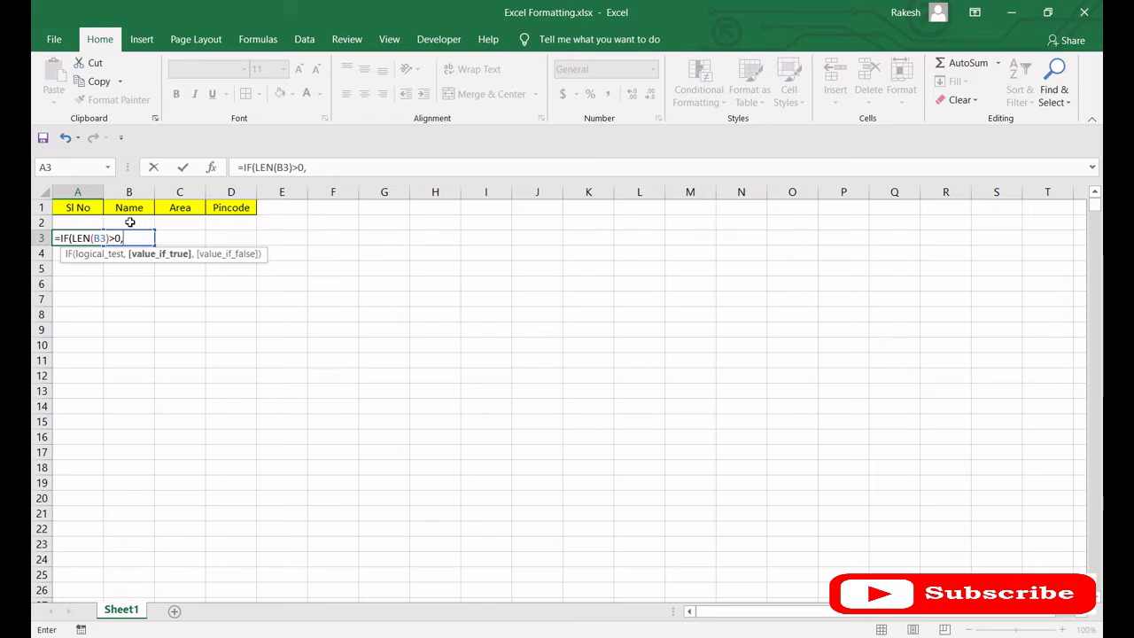
pyautogui.press('Up')
pyautogui.write('+1')
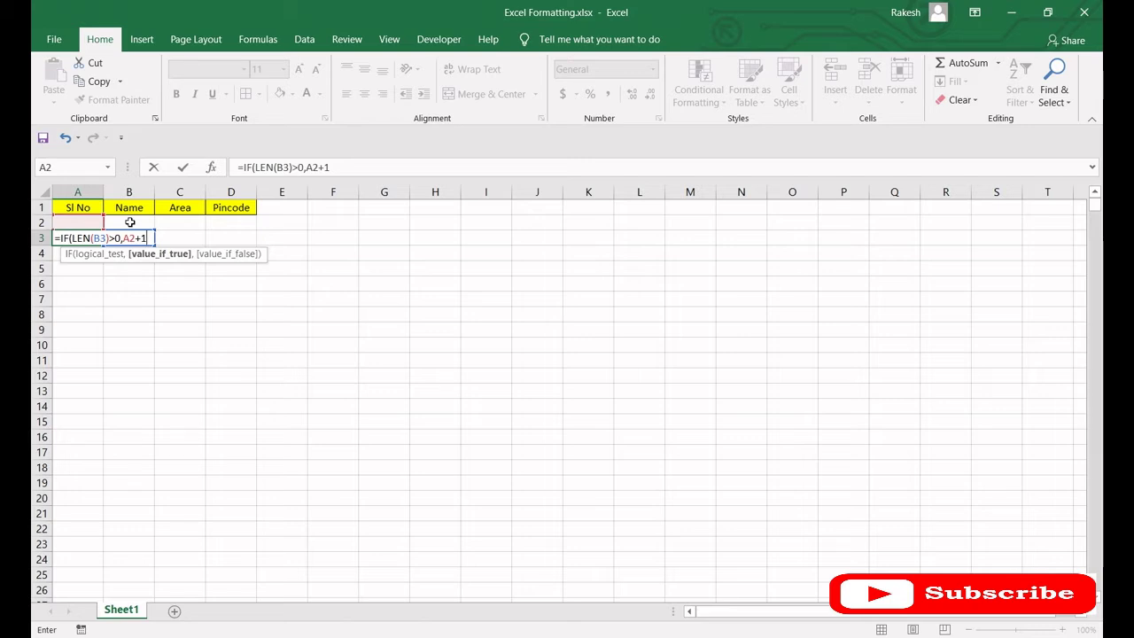
pyautogui.write(',')
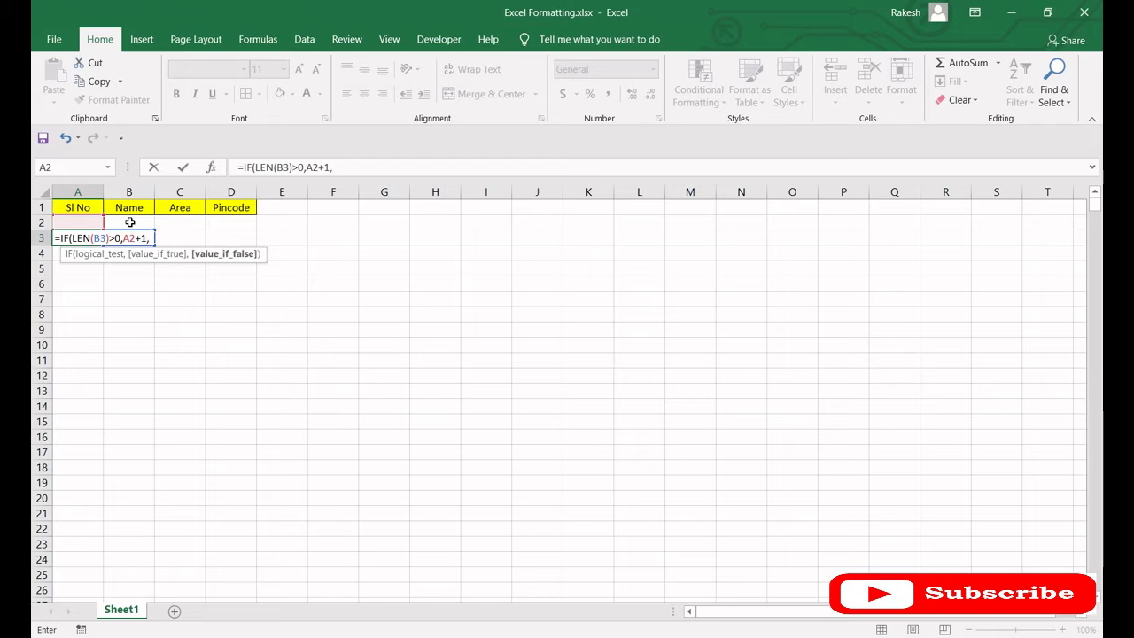
pyautogui.write('"")')
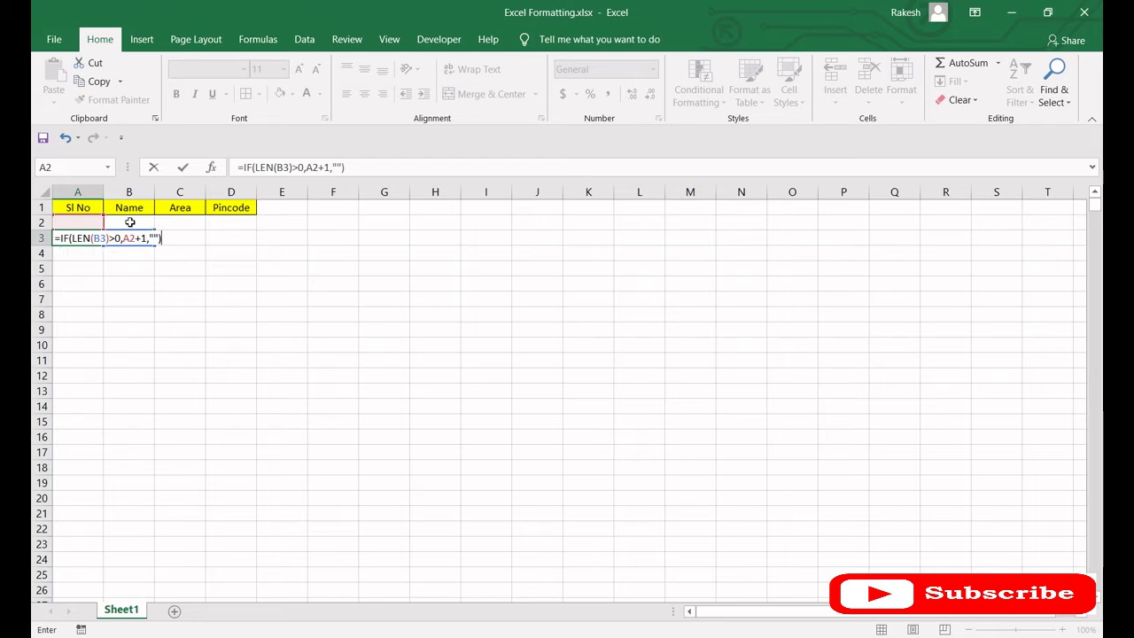
pyautogui.press('Return')
pyautogui.press('Up')
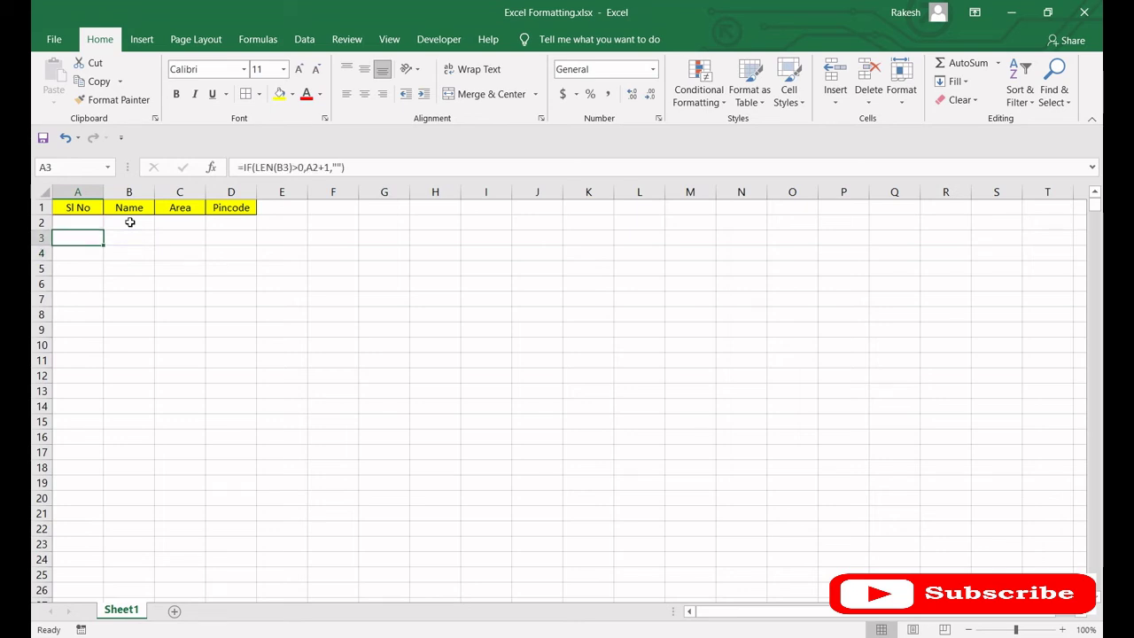
# Test the serial number formula in A2 by entering a person's name in cell B2
pyautogui.click(130, 222)
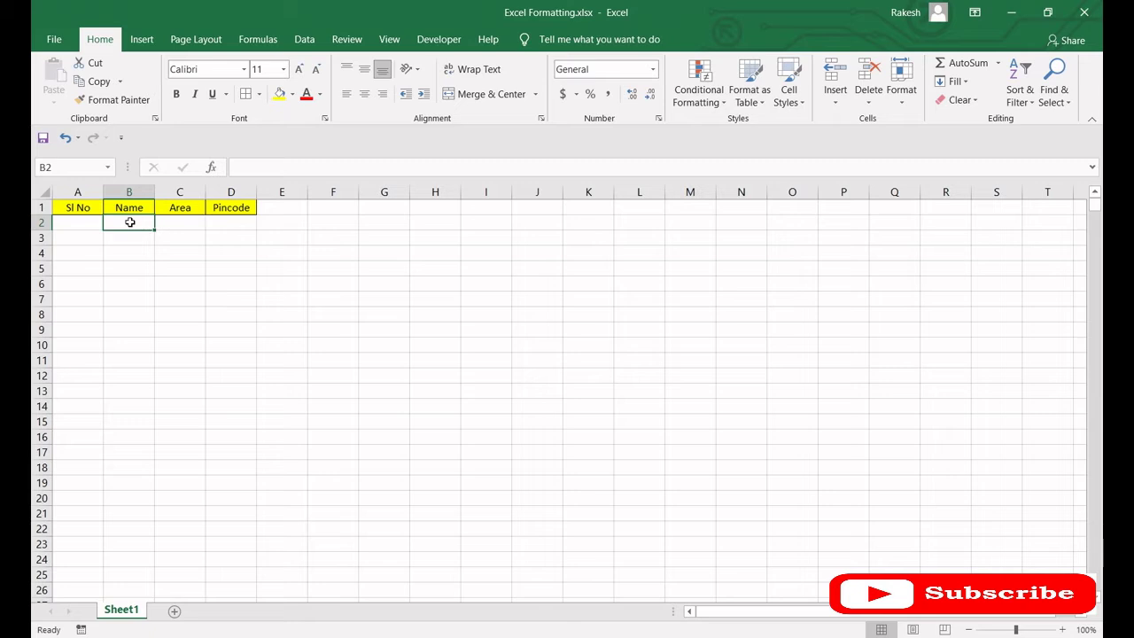
pyautogui.write('Rakesh')
pyautogui.press('Return')
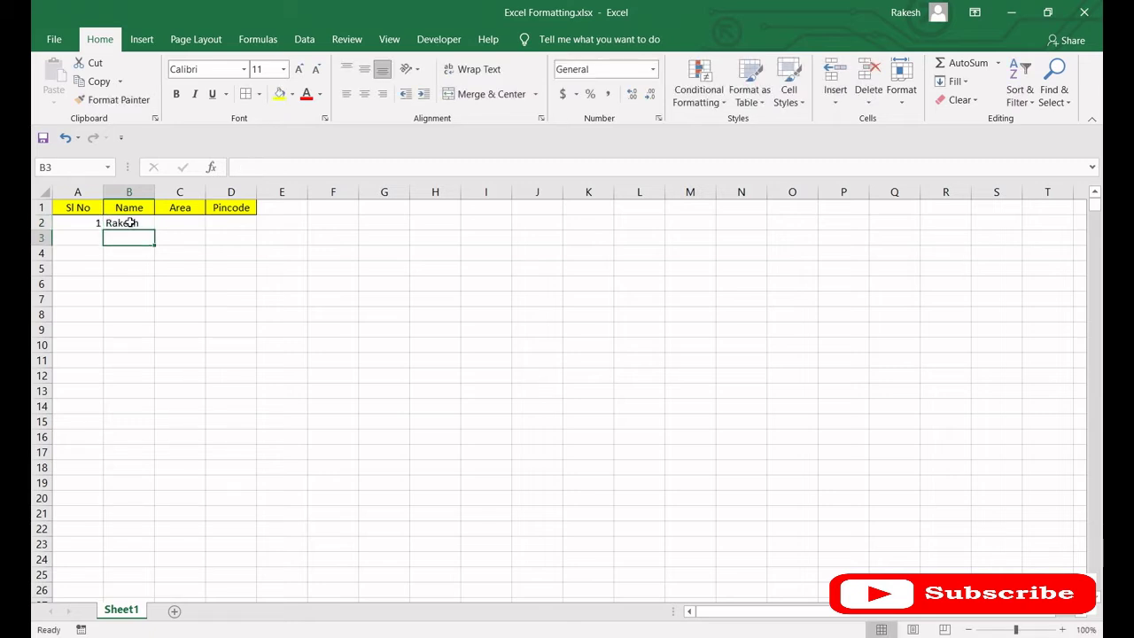
# Clear the test name from cell B2 and return to the formula in A3
pyautogui.click(129, 222)
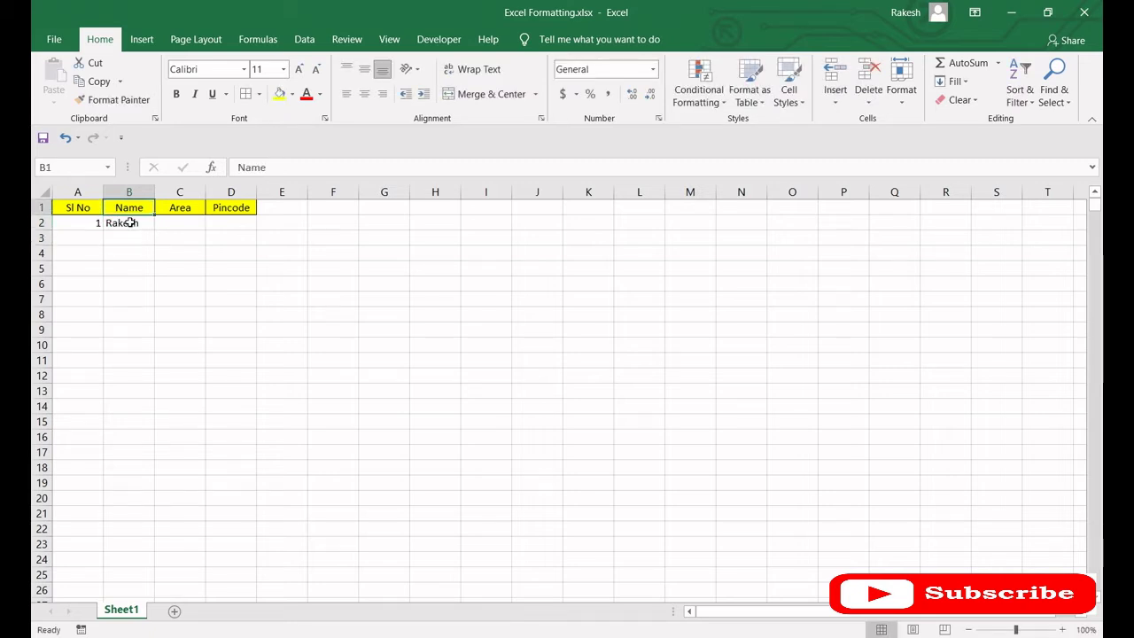
pyautogui.press('Delete')
pyautogui.press('Left')
pyautogui.press('Down')
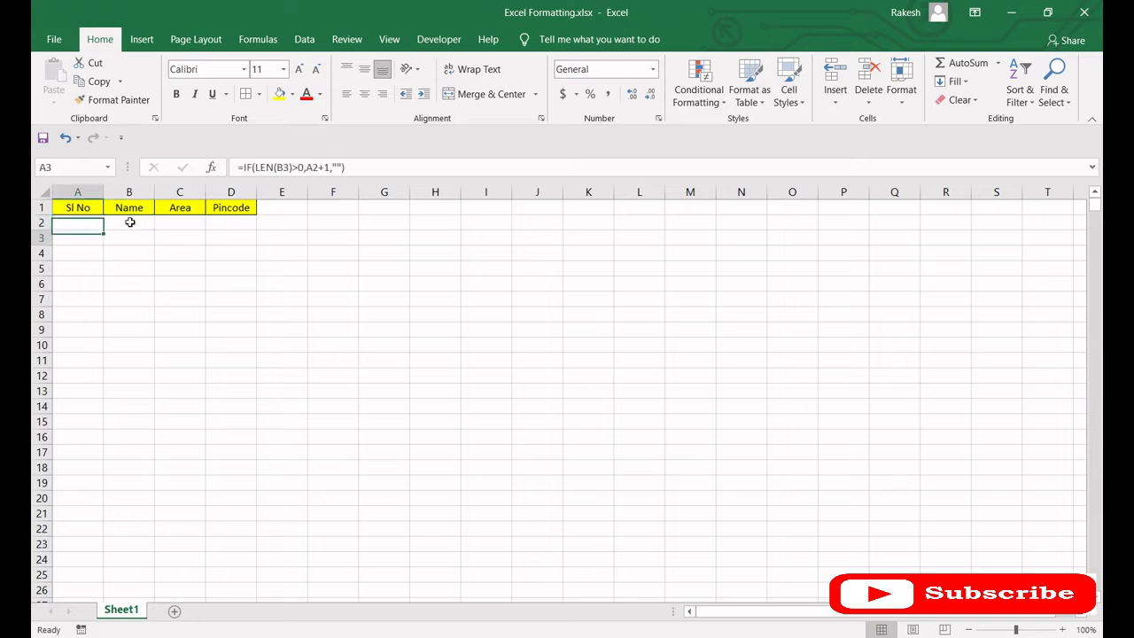
# Copy the serial number formula from cell A3 down column A through row 500
pyautogui.hotkey('ctrl', 'c')
pyautogui.hotkey('shift', 'Down')
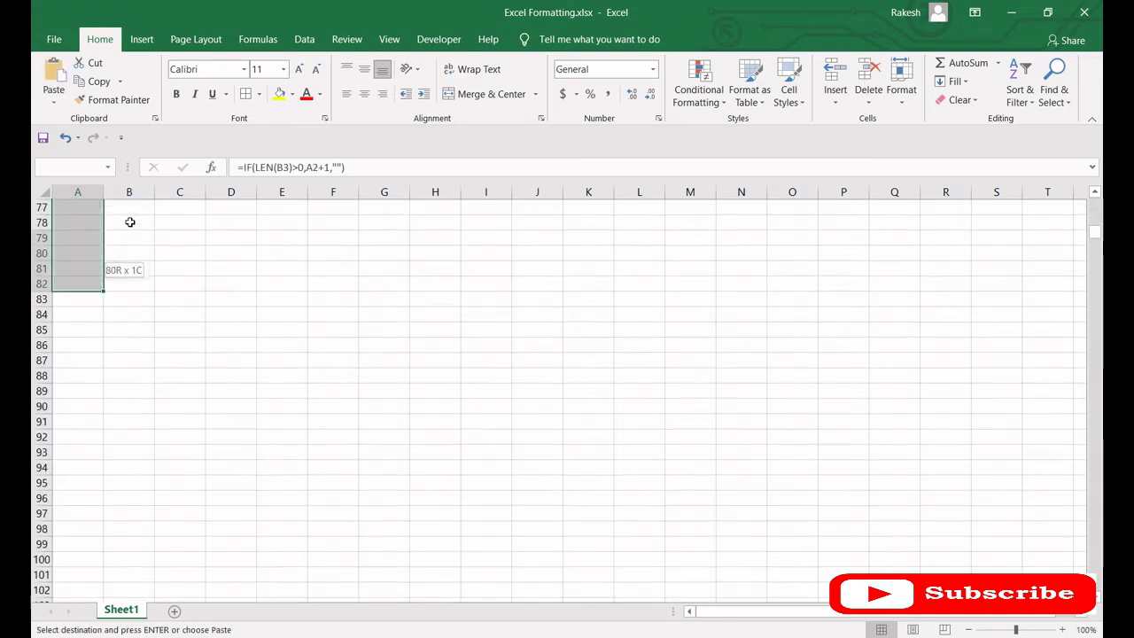
pyautogui.hotkey('shift', 'Down')
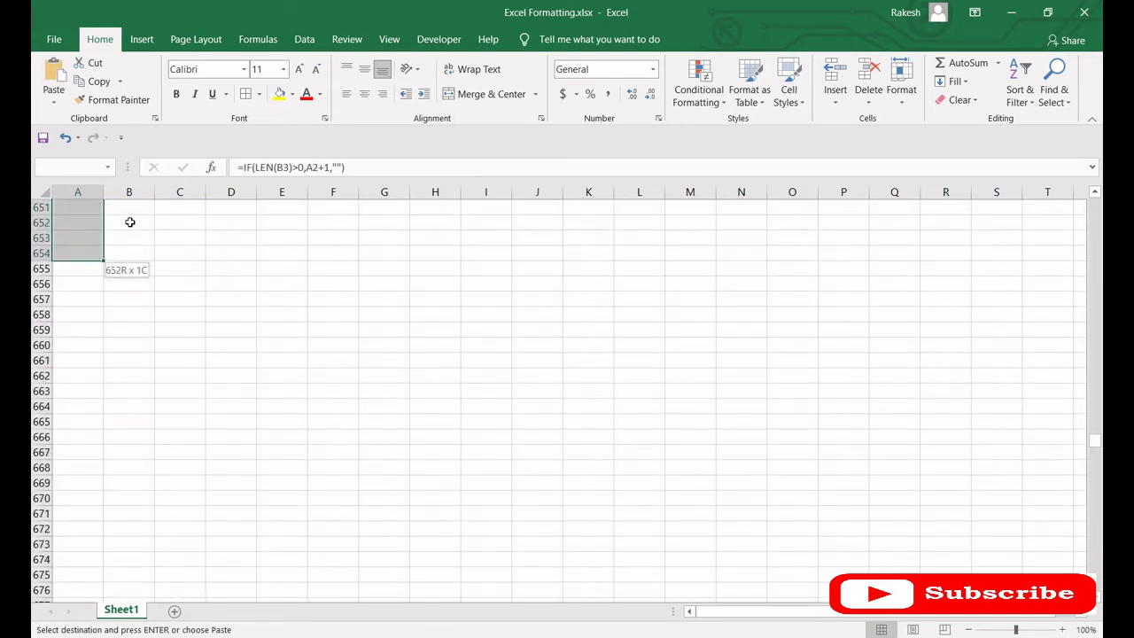
pyautogui.hotkey('shift', 'Up')
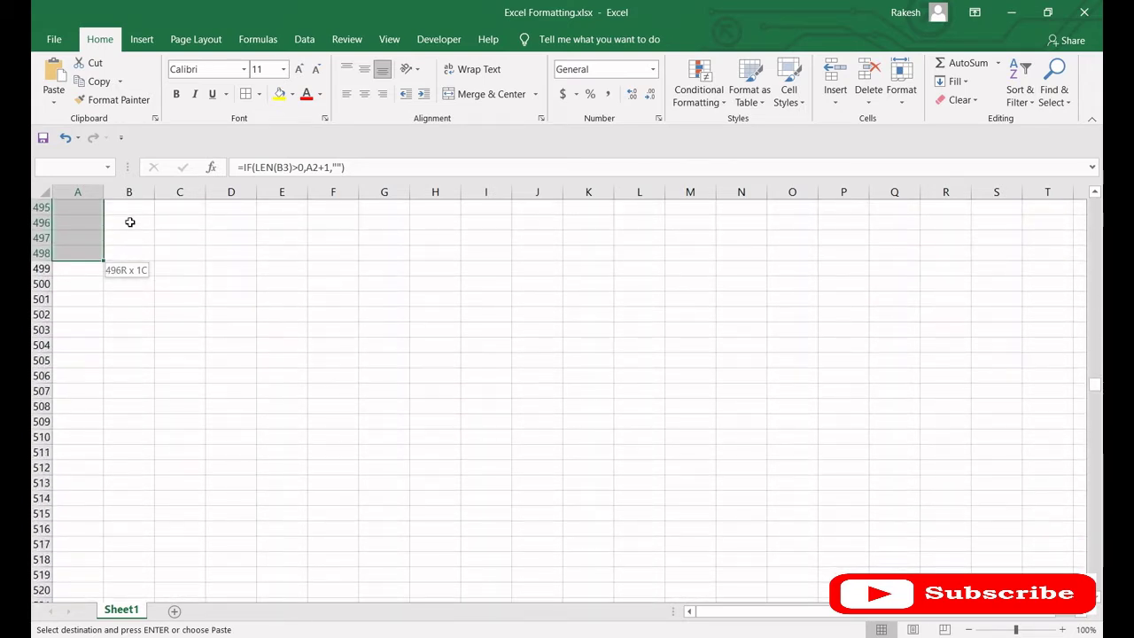
pyautogui.hotkey('shift', 'Down')
pyautogui.hotkey('shift', 'Down')
pyautogui.hotkey('ctrl', 'v')
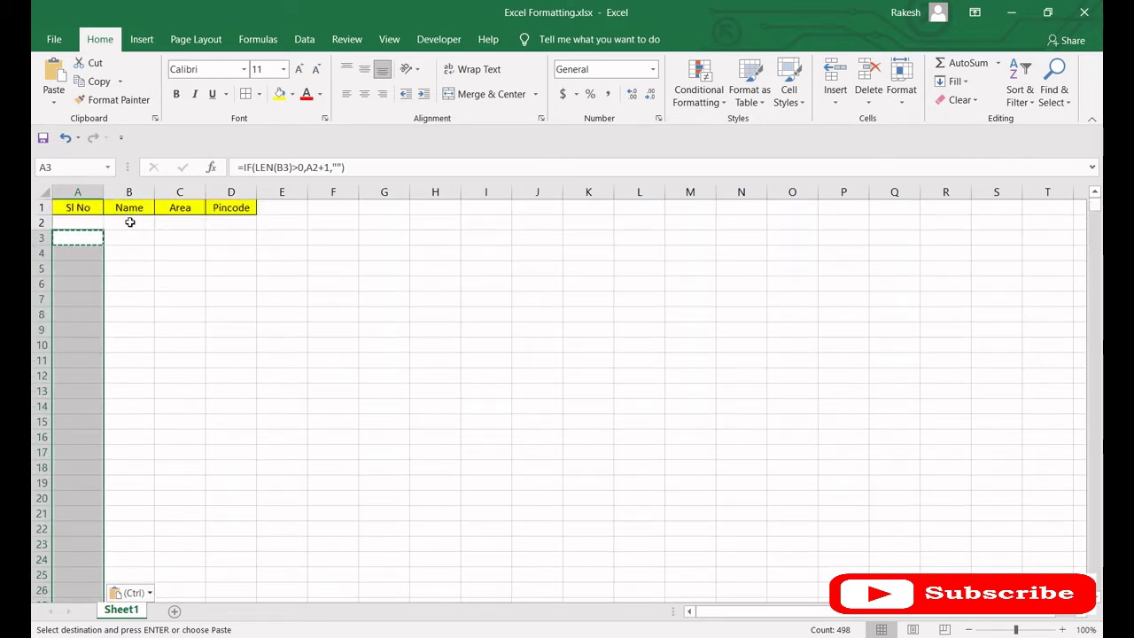
# Check how the copied formula in A4 compares with the original in A3, and end the copy mode
pyautogui.press('Down')
pyautogui.press('Up')
pyautogui.press('Down')
pyautogui.press('Up')
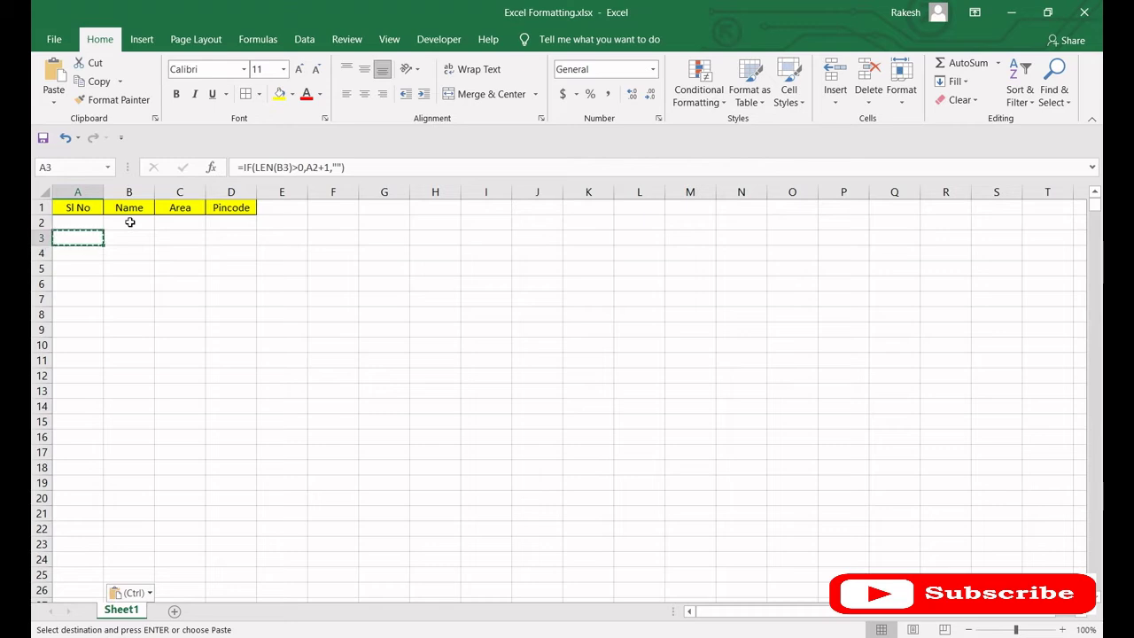
pyautogui.press('Down')
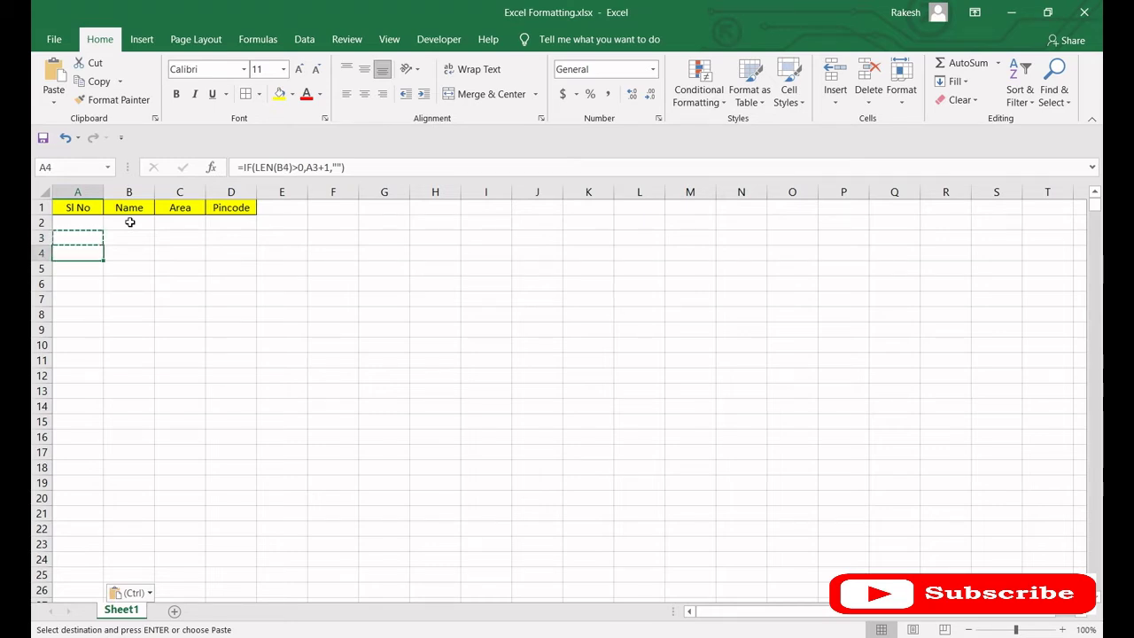
pyautogui.press('Right')
pyautogui.press('Up')
pyautogui.press('Left')
pyautogui.press('Escape')
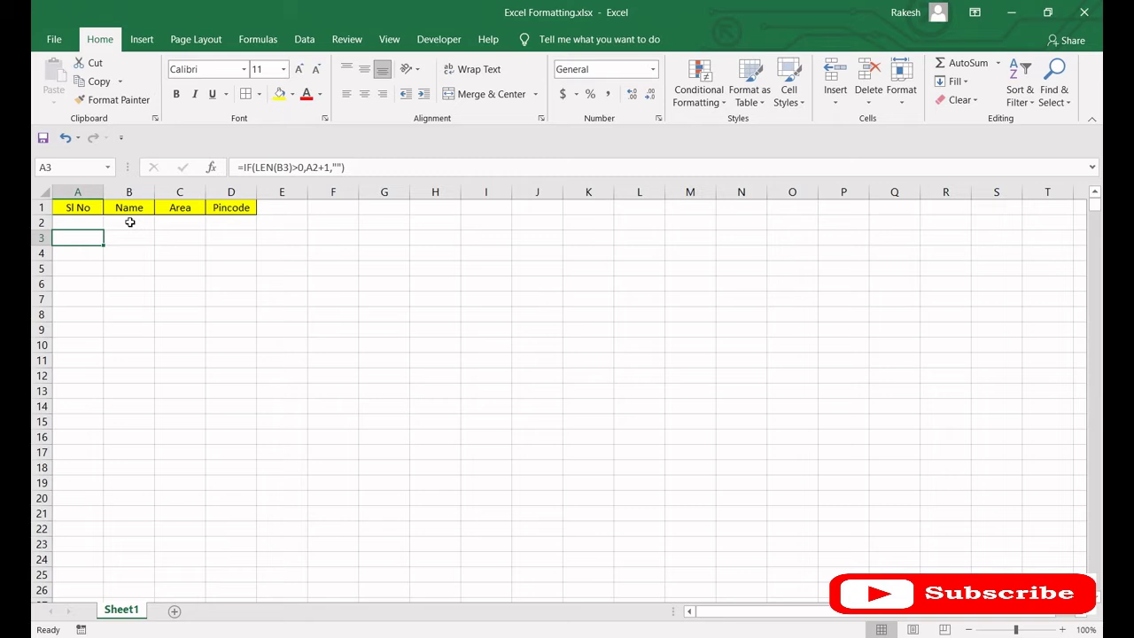
# Test the automatic numbering by entering a person's name in cell B2, and select the row range A2:D2
pyautogui.click(130, 223)
pyautogui.write('Rakesh')
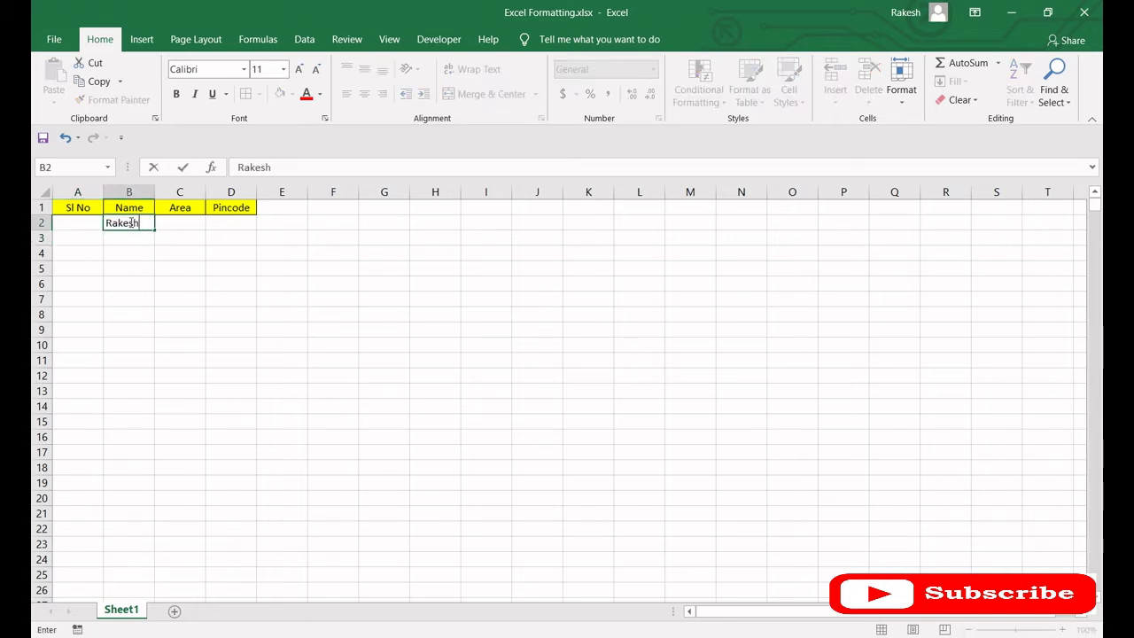
pyautogui.press('Return')
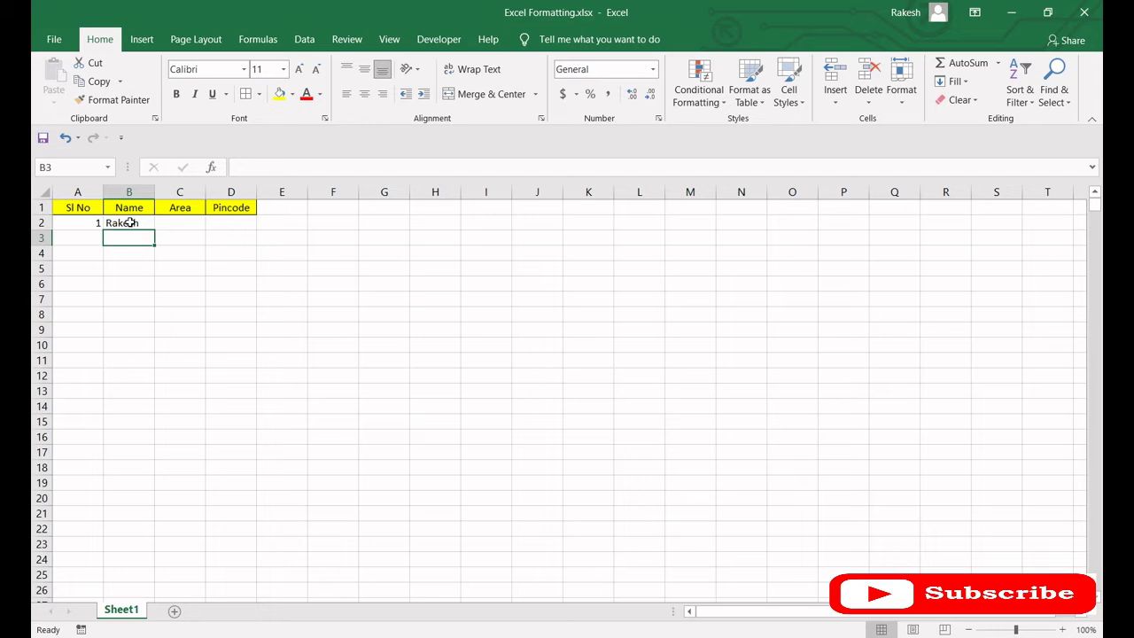
pyautogui.press('Up')
pyautogui.press('Left')
pyautogui.hotkey('shift', 'Right')
pyautogui.hotkey('shift', 'Right')
pyautogui.hotkey('shift', 'Right')
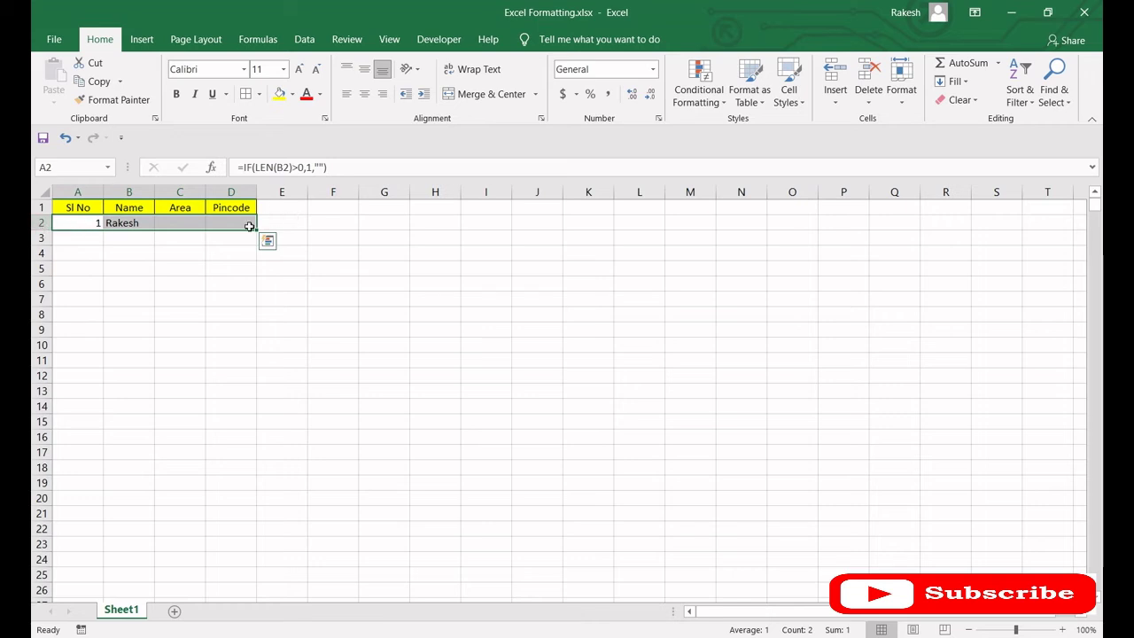
# Center the contents of the whole Sl No column horizontally
pyautogui.click(75, 191)
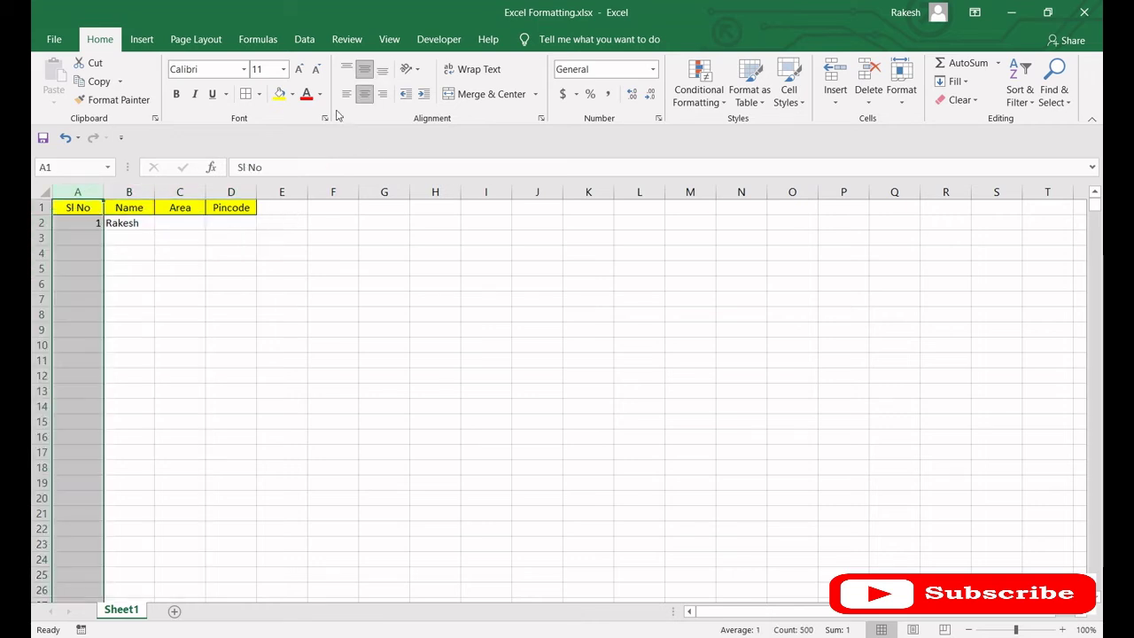
pyautogui.click(312, 254)
pyautogui.click(128, 191)
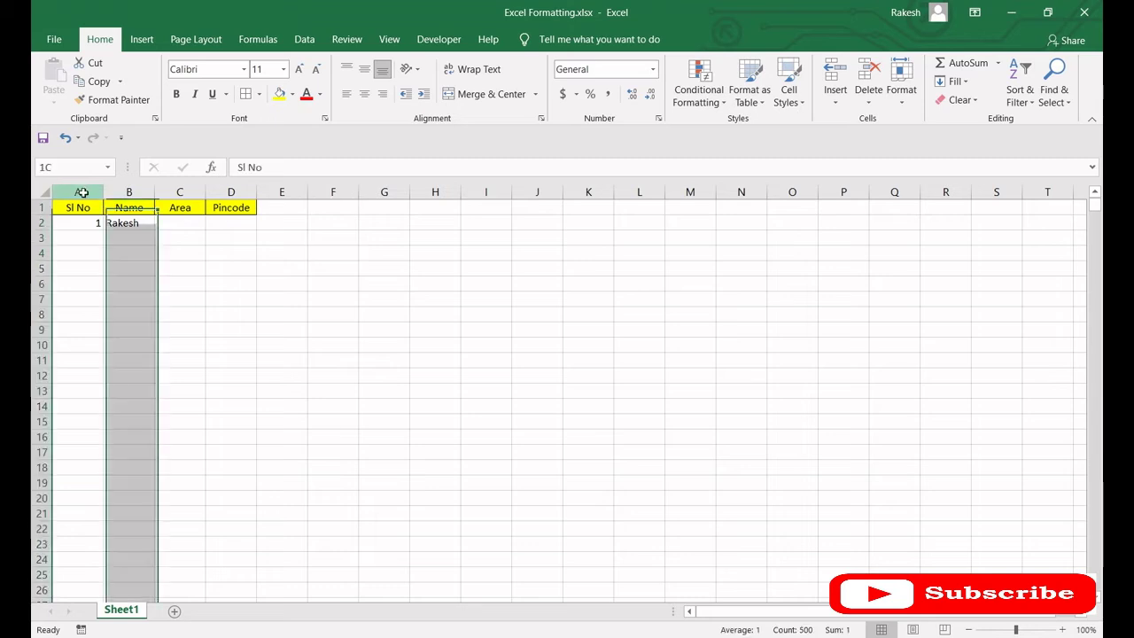
pyautogui.click(76, 191)
pyautogui.click(364, 94)
pyautogui.click(368, 99)
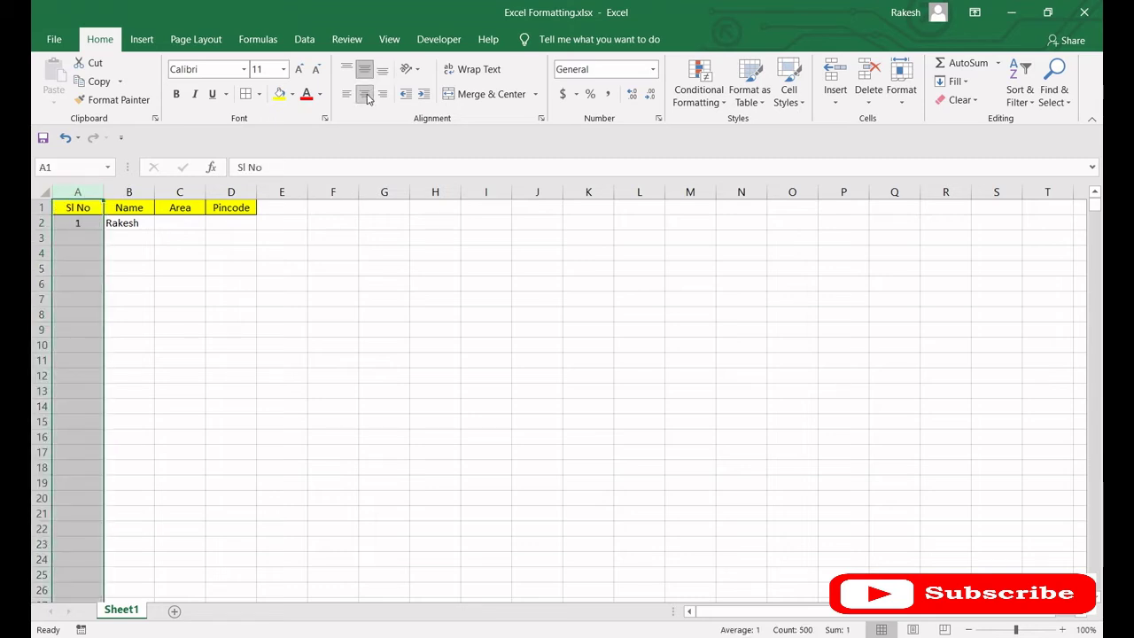
# Clear the test name from cell B2 under the Name header
pyautogui.click(198, 235)
pyautogui.click(141, 224)
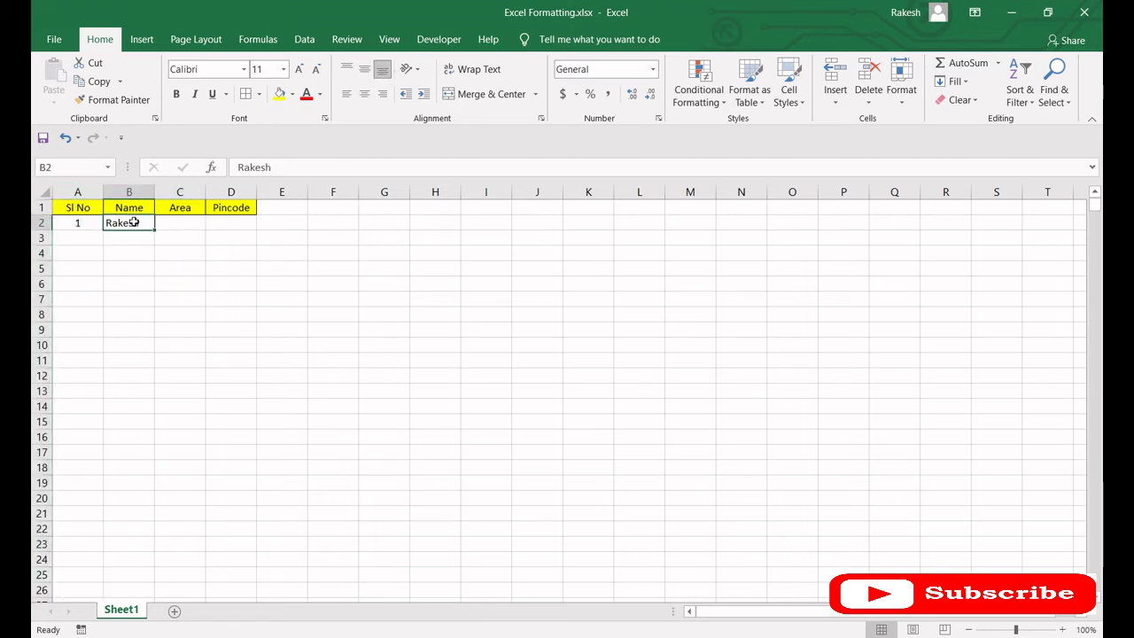
pyautogui.press('Delete')
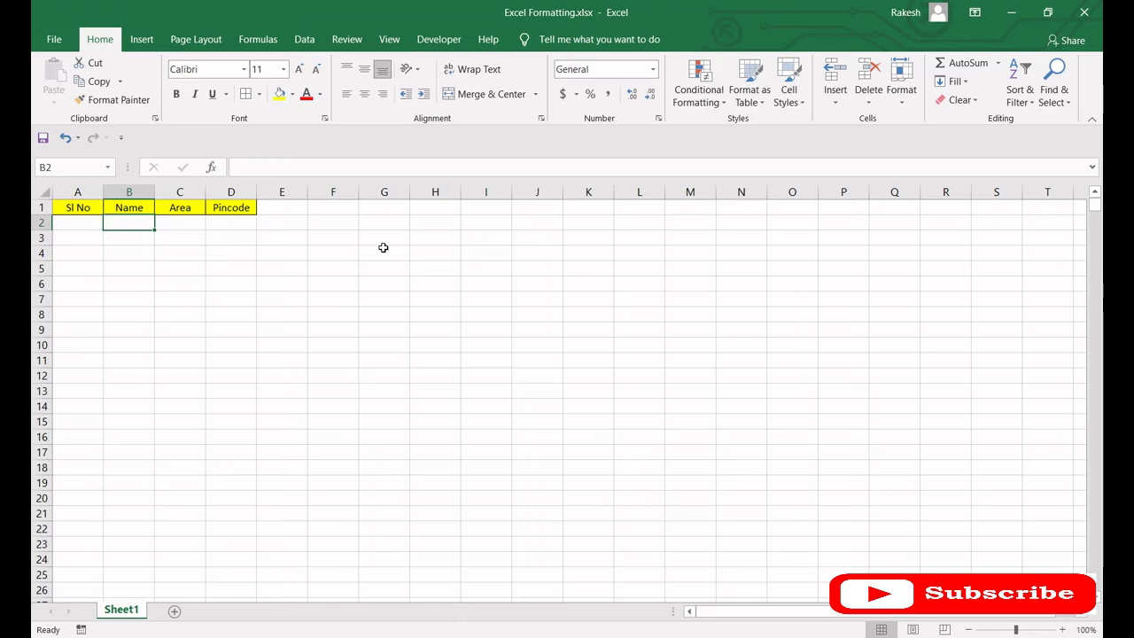
# Start a new conditional formatting rule with cell B2 selected
pyautogui.click(704, 89)
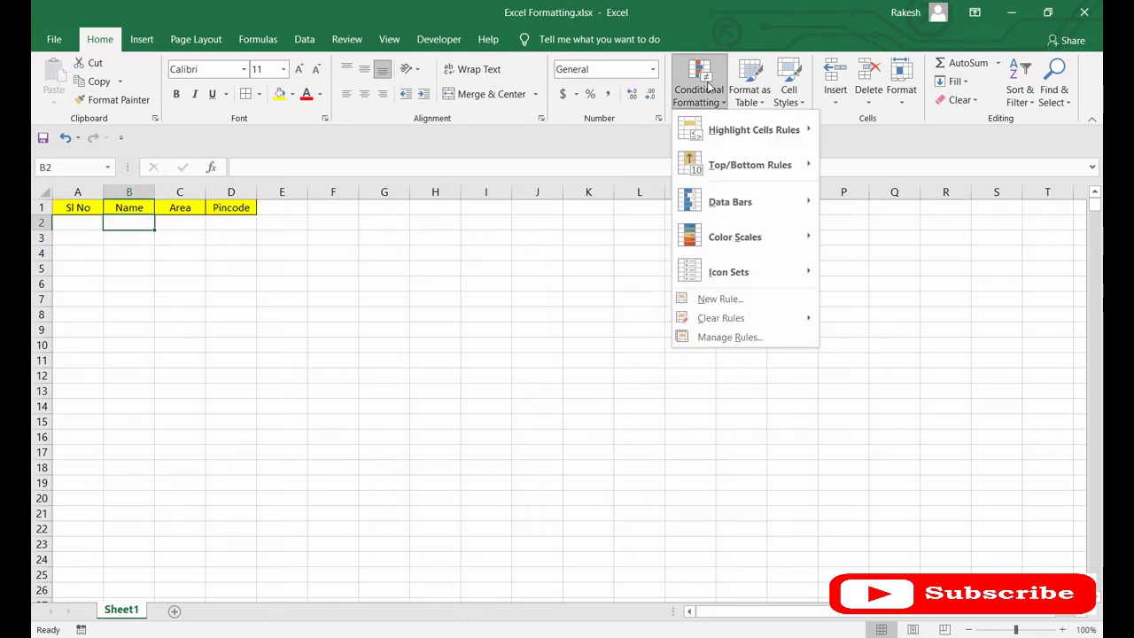
pyautogui.click(714, 302)
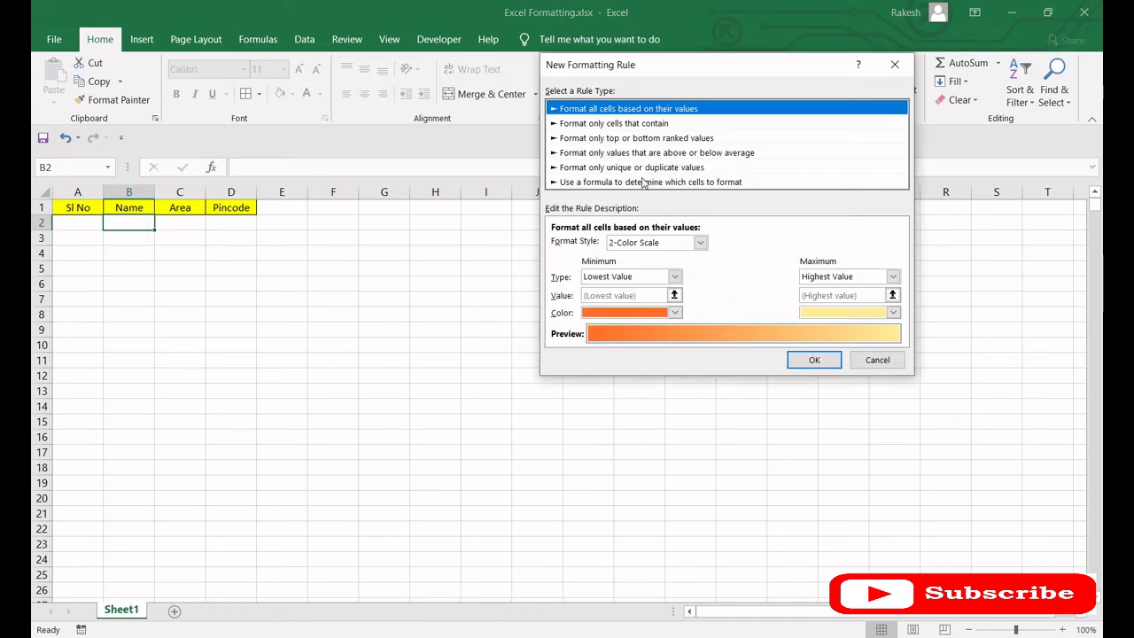